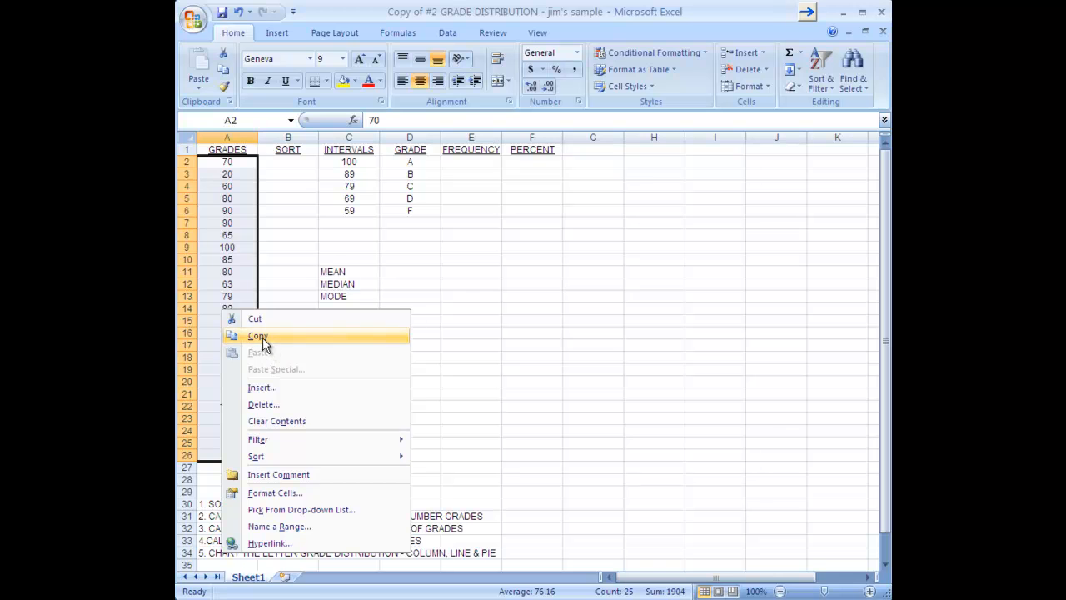
# Paste the copied grades into the SORT column starting at cell B2
pyautogui.click(283, 163)
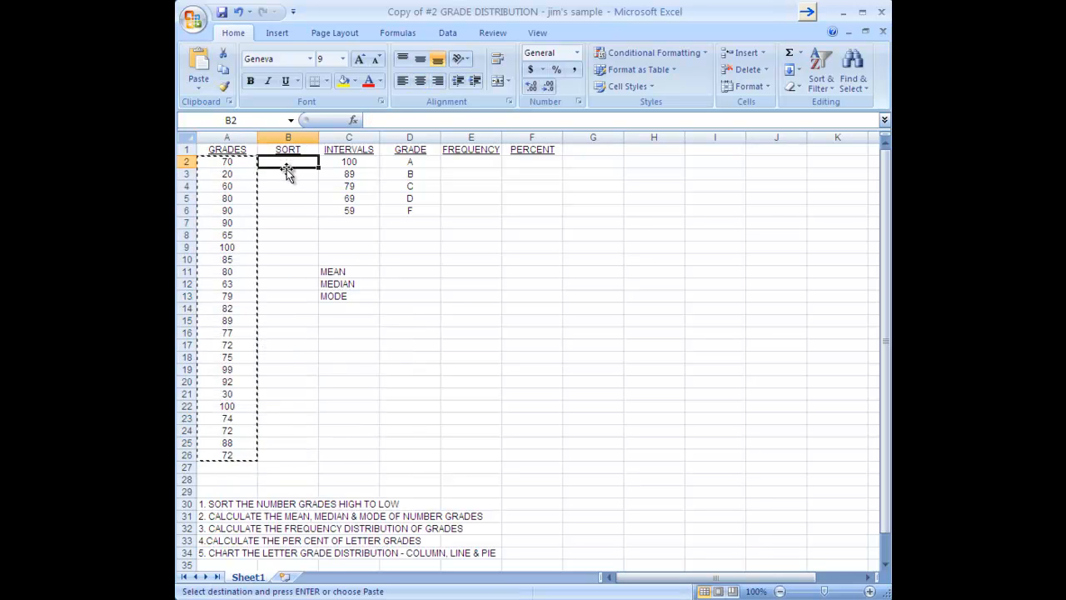
pyautogui.rightClick(286, 164)
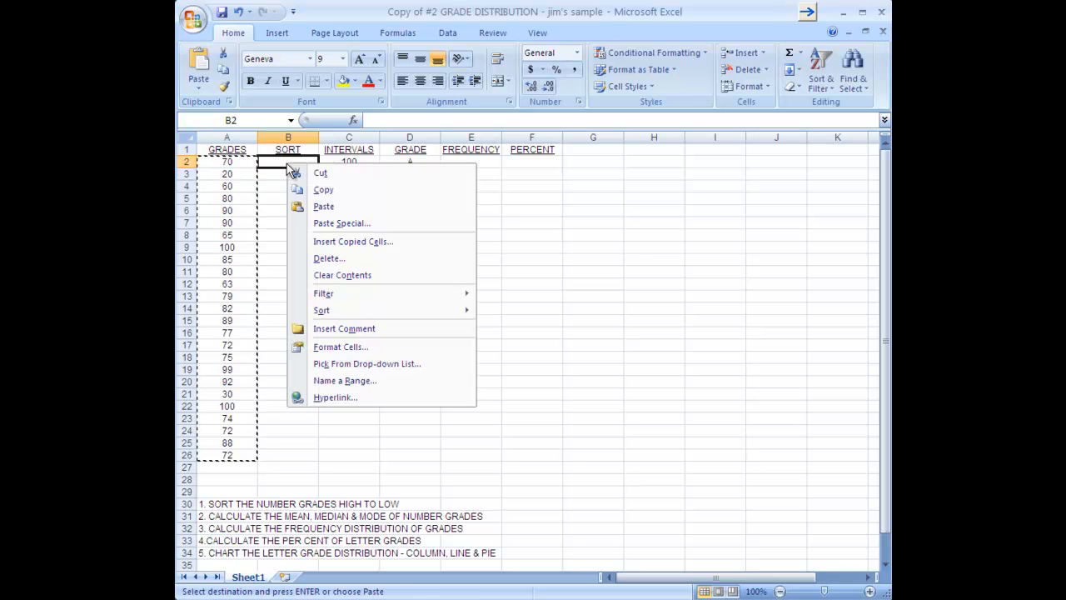
pyautogui.click(333, 208)
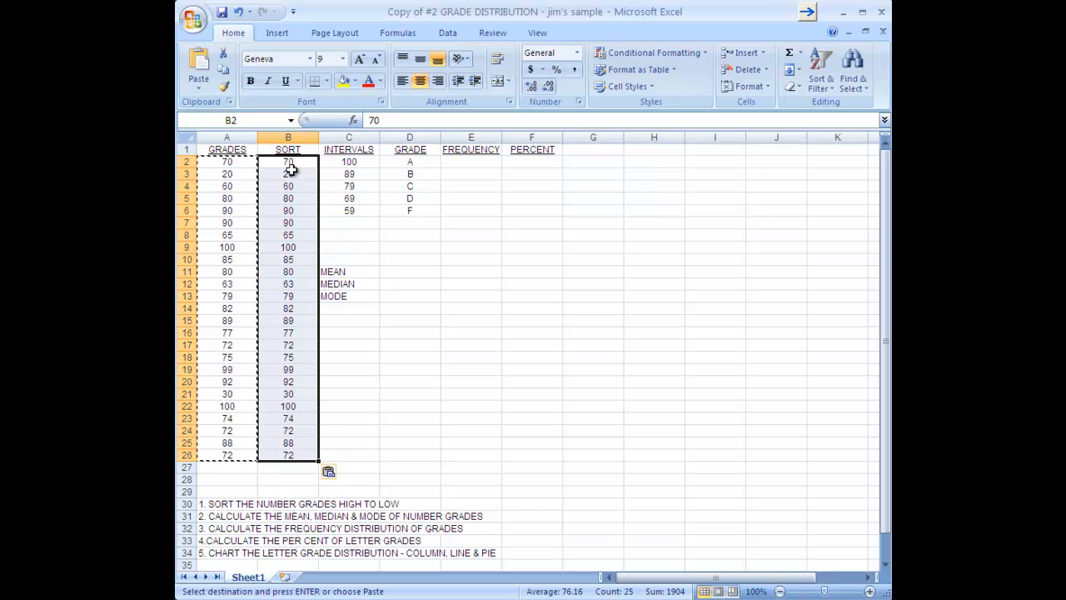
# Sort only the SORT column largest to smallest, continuing with the current selection
pyautogui.click(824, 65)
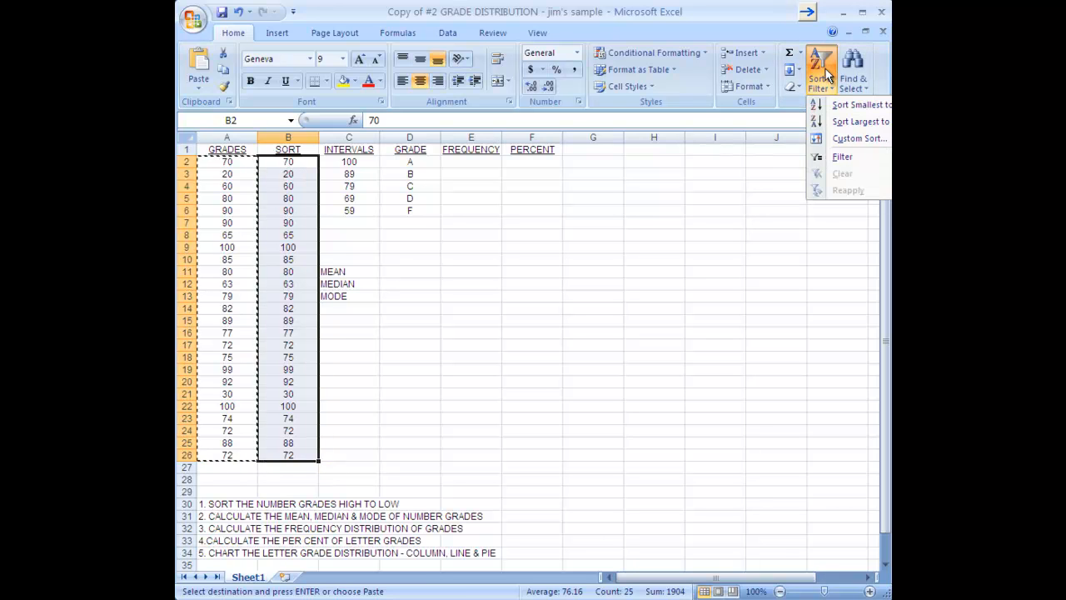
pyautogui.click(845, 125)
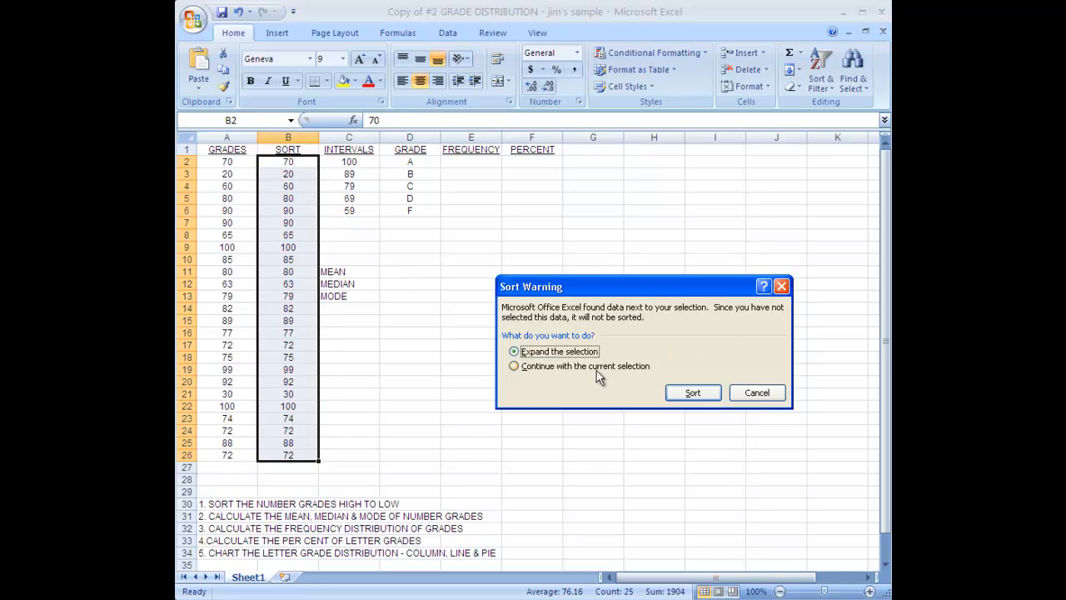
pyautogui.click(515, 368)
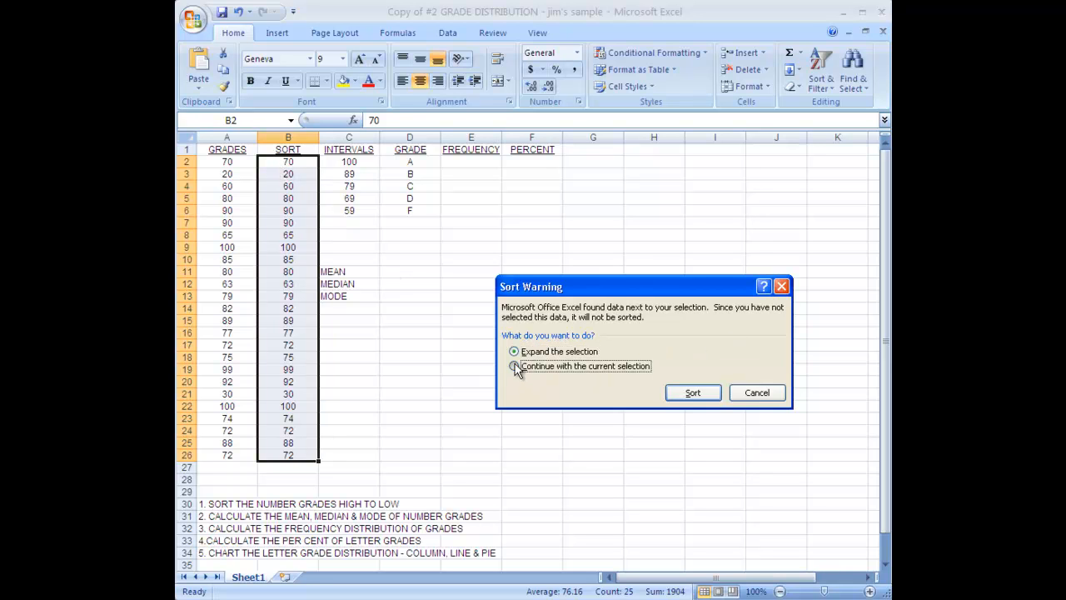
pyautogui.click(692, 392)
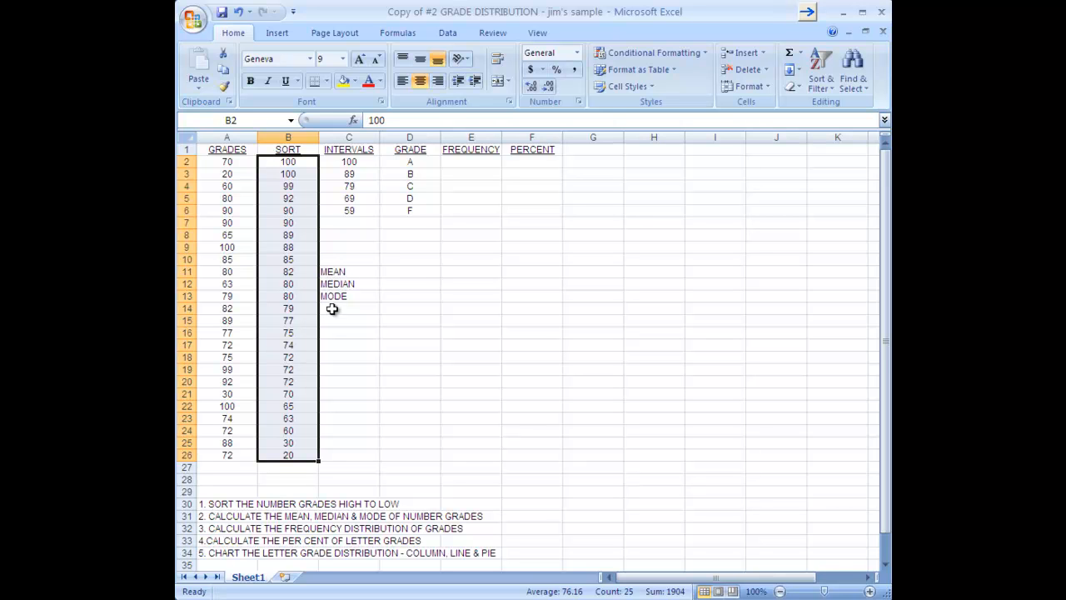
# Enter =AVERAGE(B2:B26) in D11 so the mean reads 76.16
pyautogui.click(405, 271)
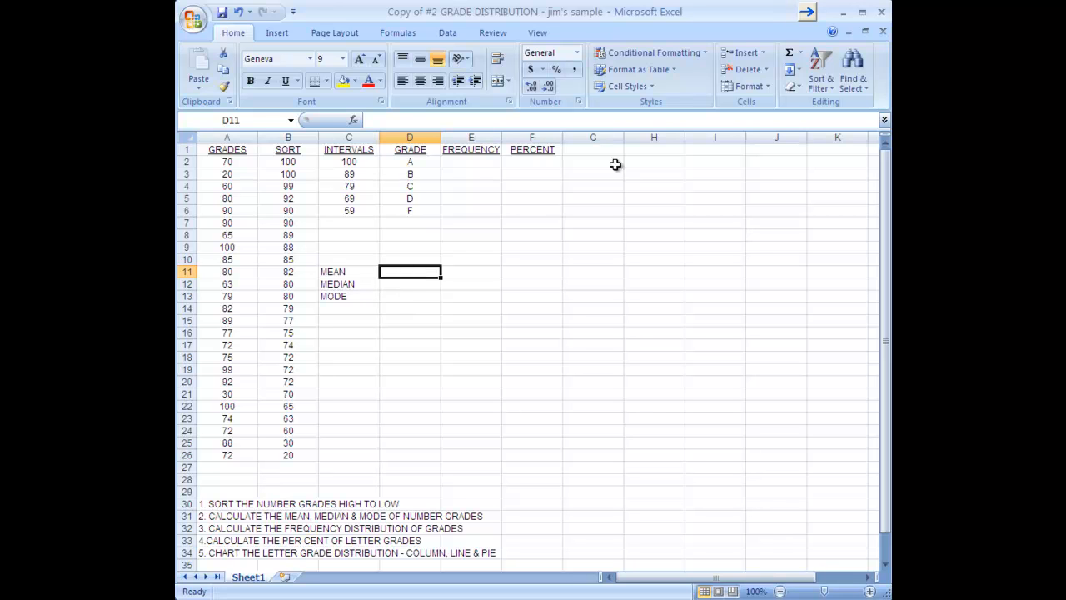
pyautogui.click(801, 55)
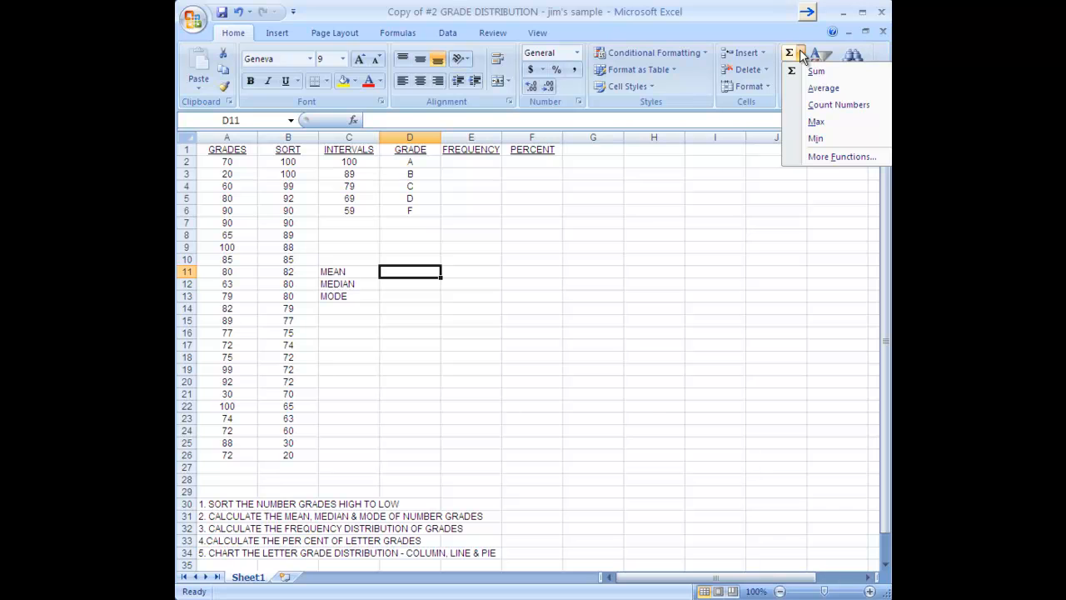
pyautogui.click(819, 92)
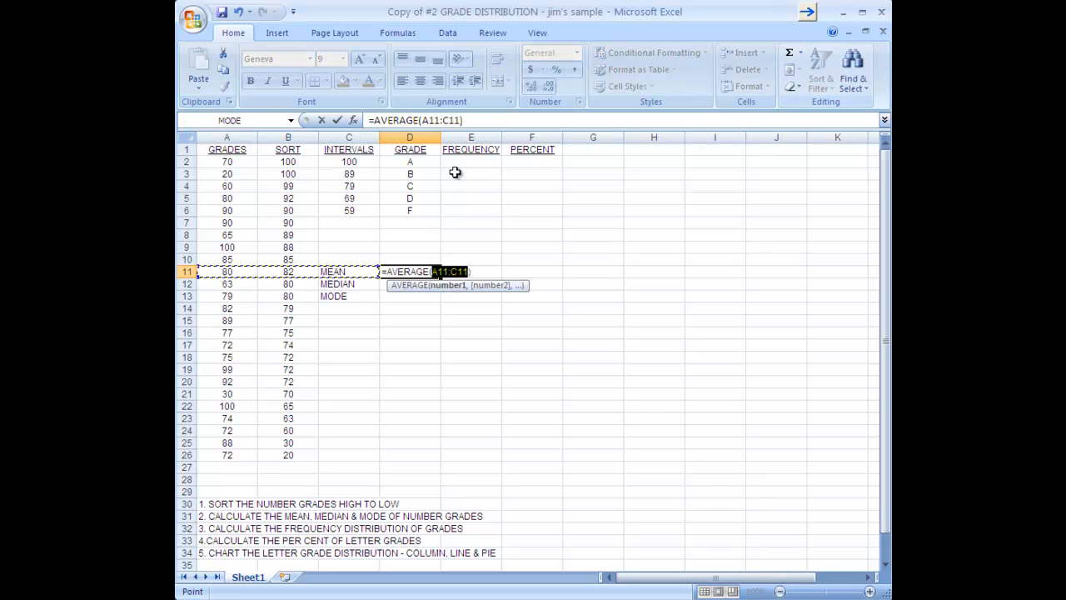
pyautogui.moveTo(282, 160); pyautogui.dragTo(273, 452)
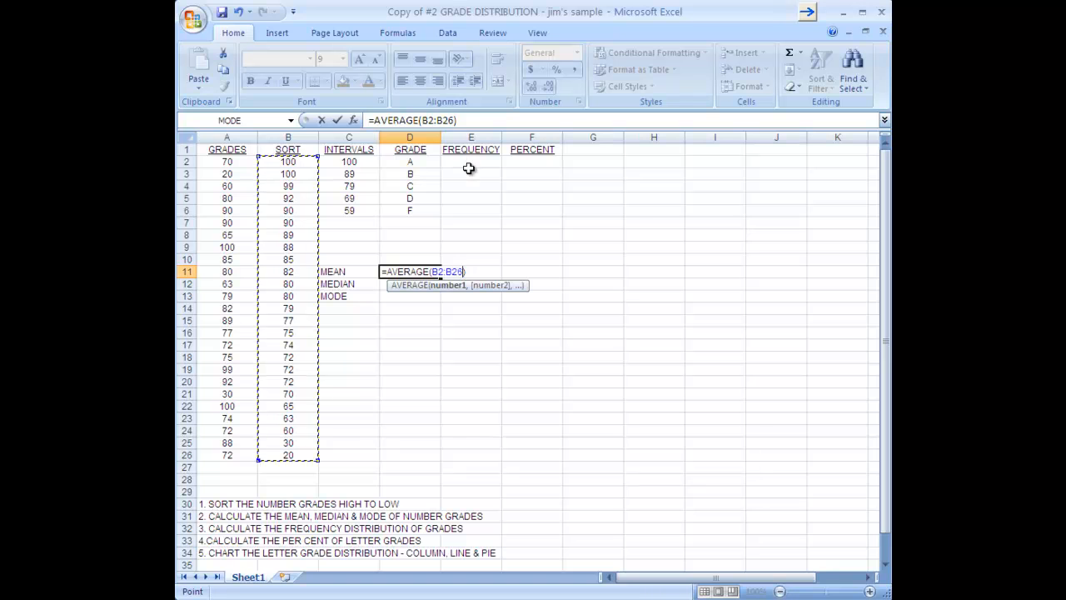
pyautogui.press('Return')
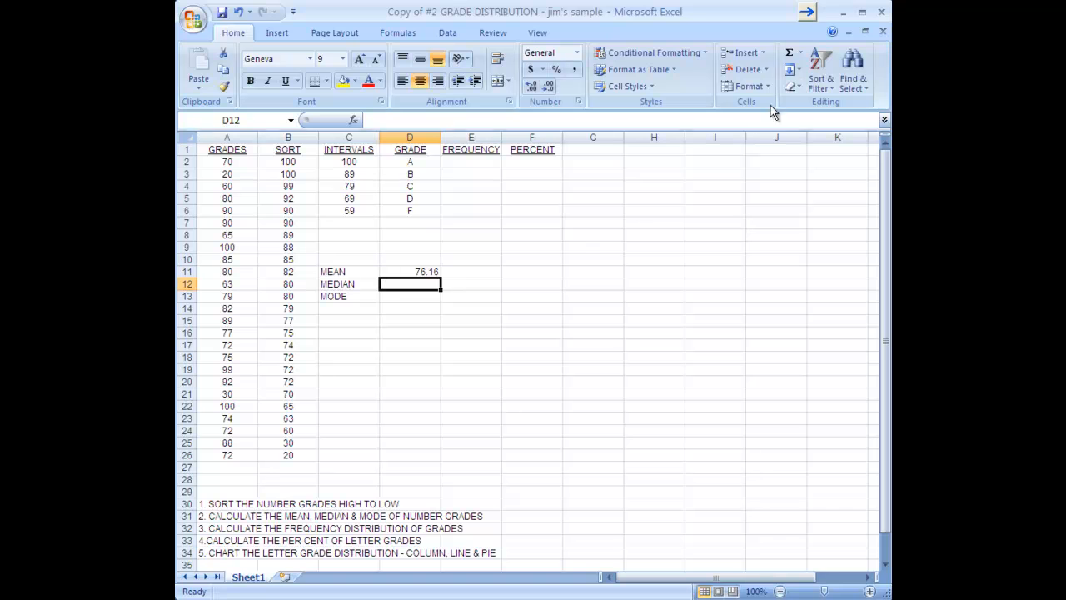
# Select MEDIAN from the Statistical category in the Insert Function dialog
pyautogui.click(801, 54)
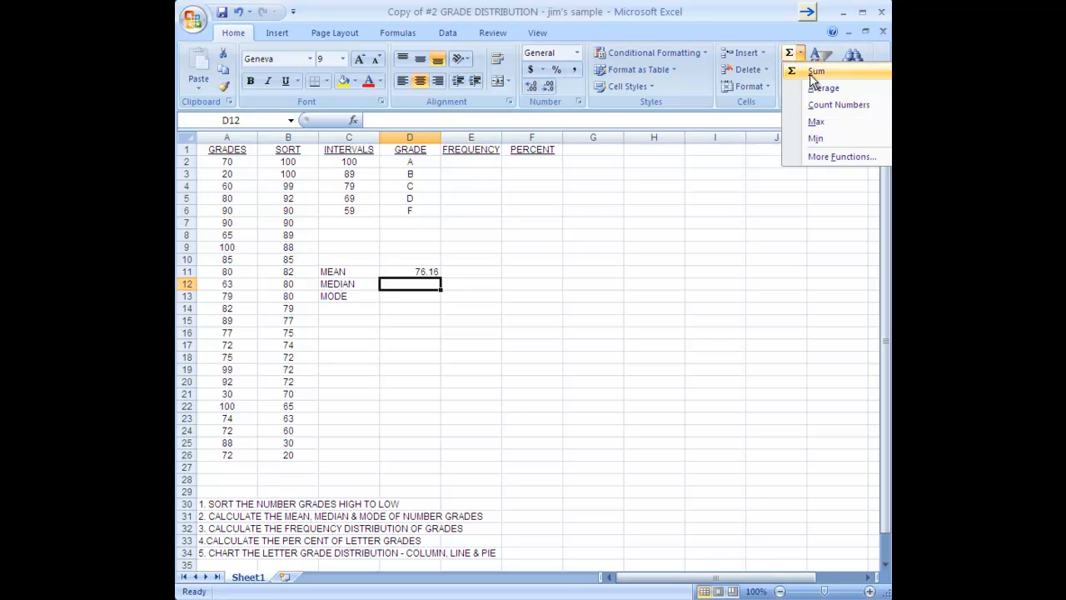
pyautogui.click(835, 158)
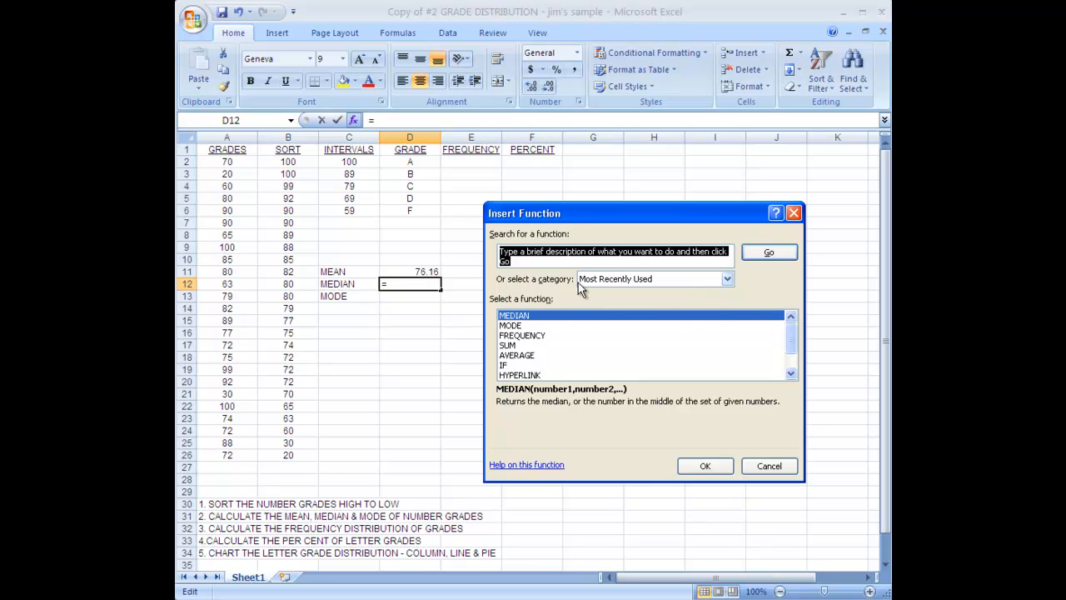
pyautogui.click(728, 278)
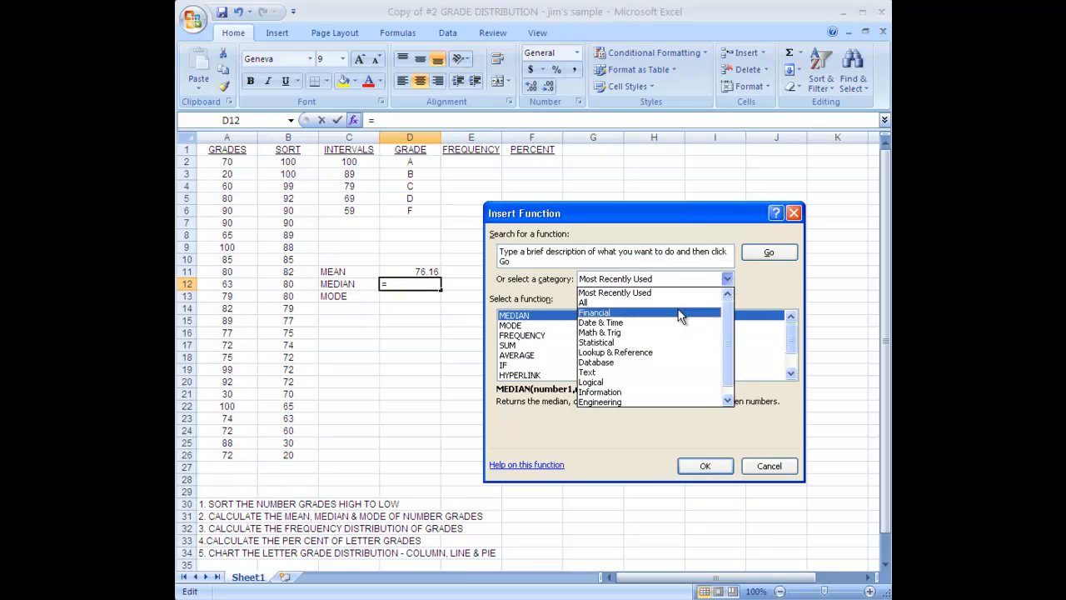
pyautogui.click(633, 343)
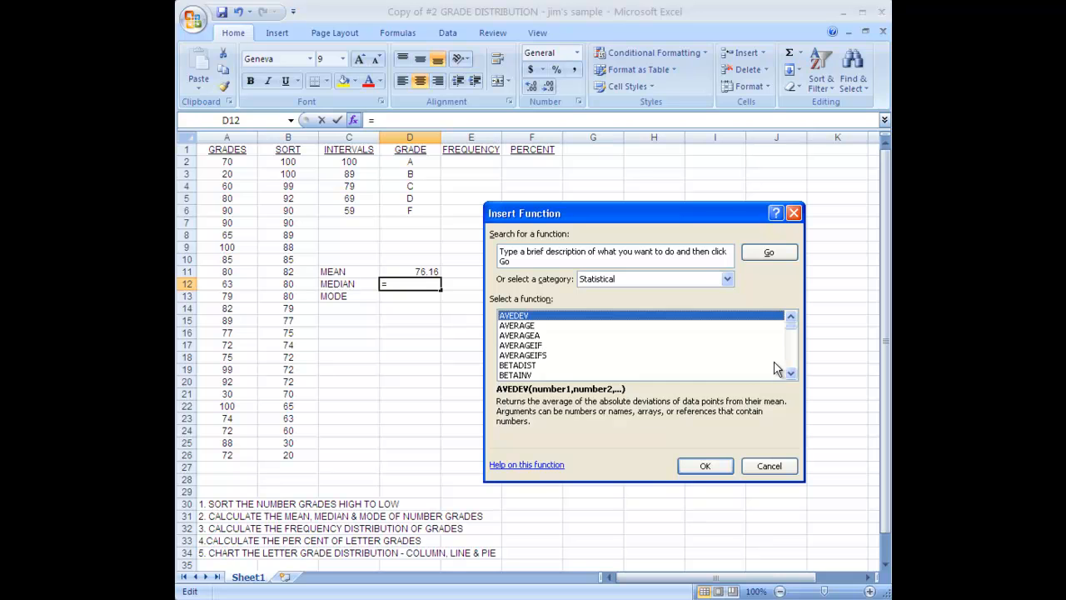
pyautogui.click(791, 372)
pyautogui.click(792, 373)
pyautogui.moveTo(791, 373); pyautogui.dragTo(792, 373)
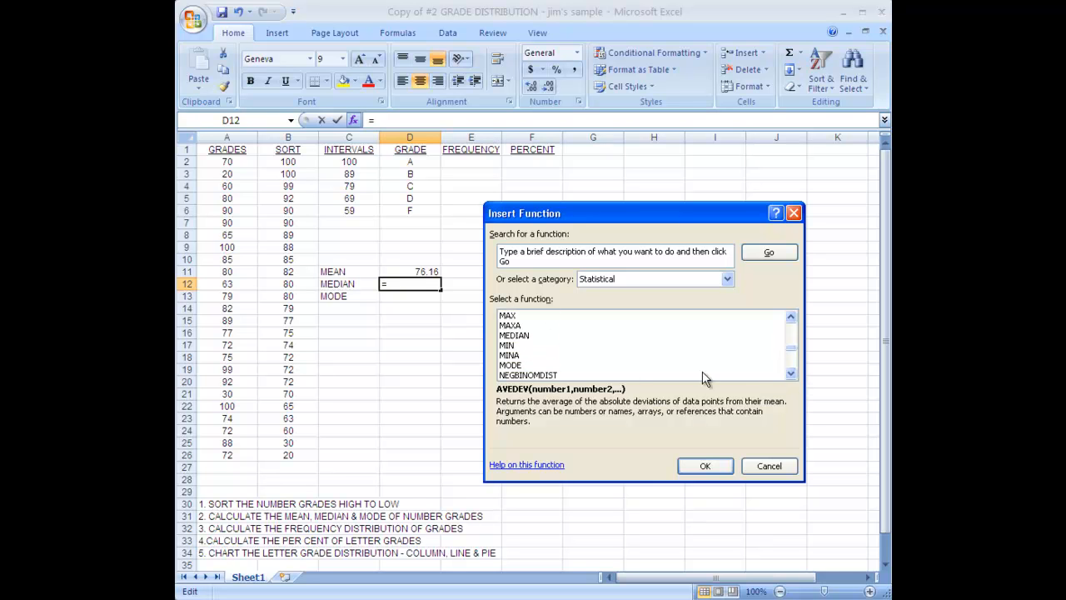
pyautogui.click(526, 335)
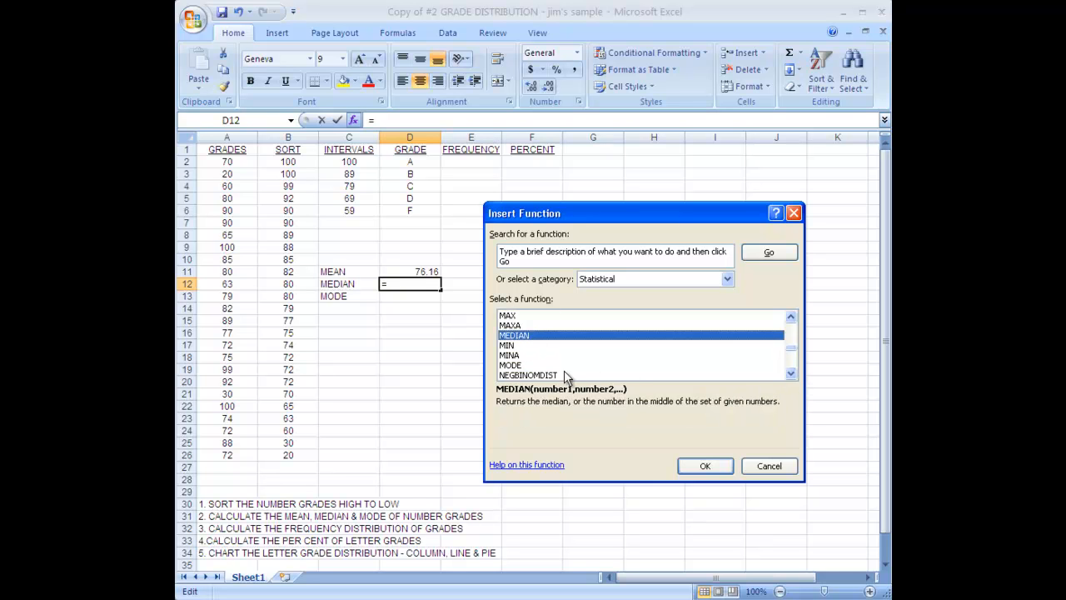
# Give MEDIAN the range B2:B26 so the median cell shows 79
pyautogui.click(715, 468)
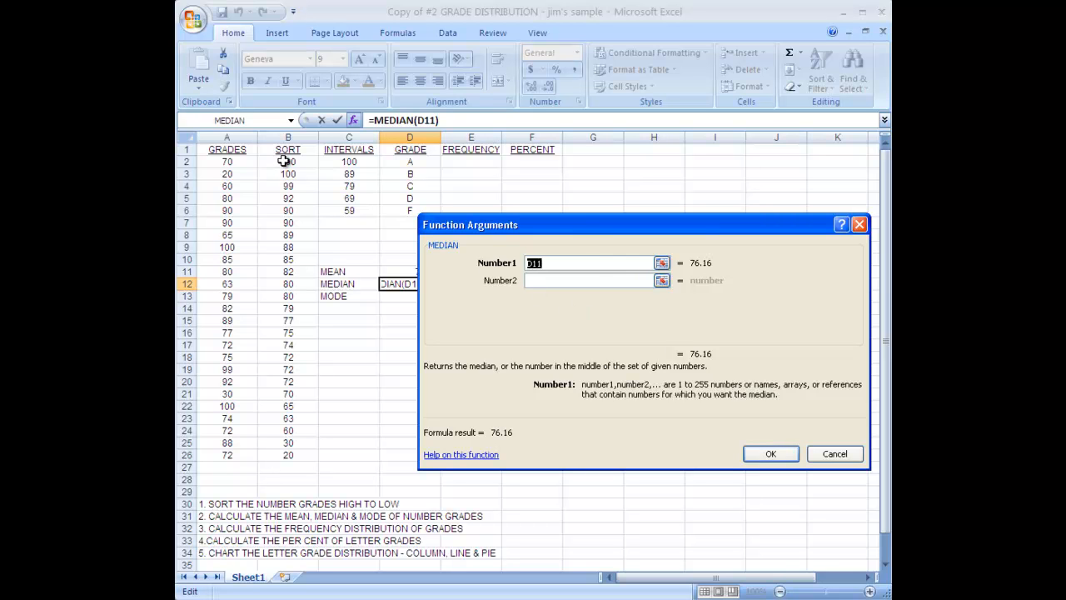
pyautogui.moveTo(283, 161); pyautogui.dragTo(285, 314)
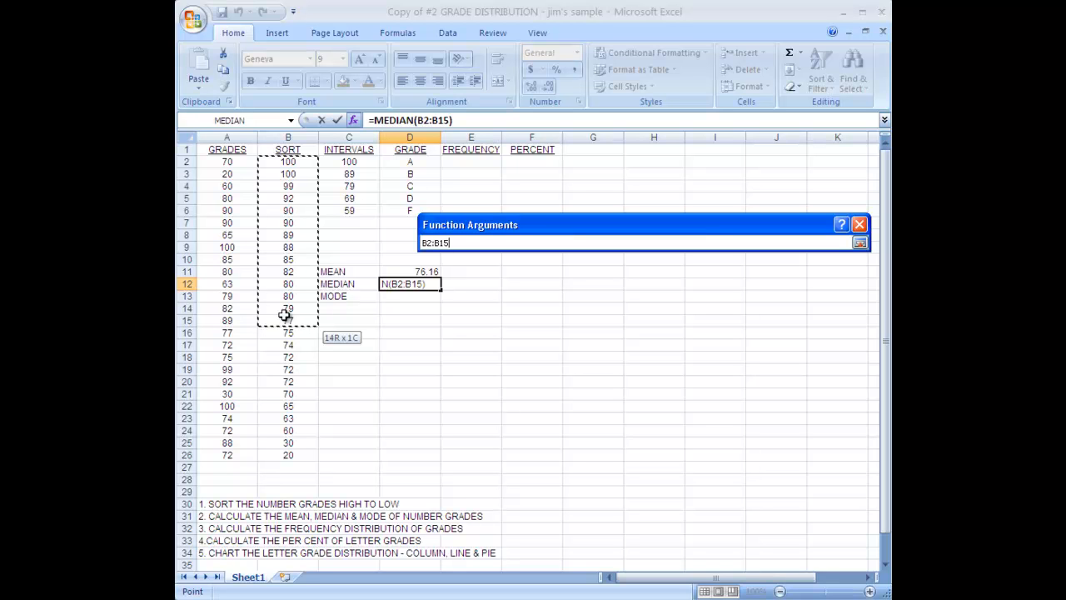
pyautogui.moveTo(286, 314); pyautogui.dragTo(279, 454)
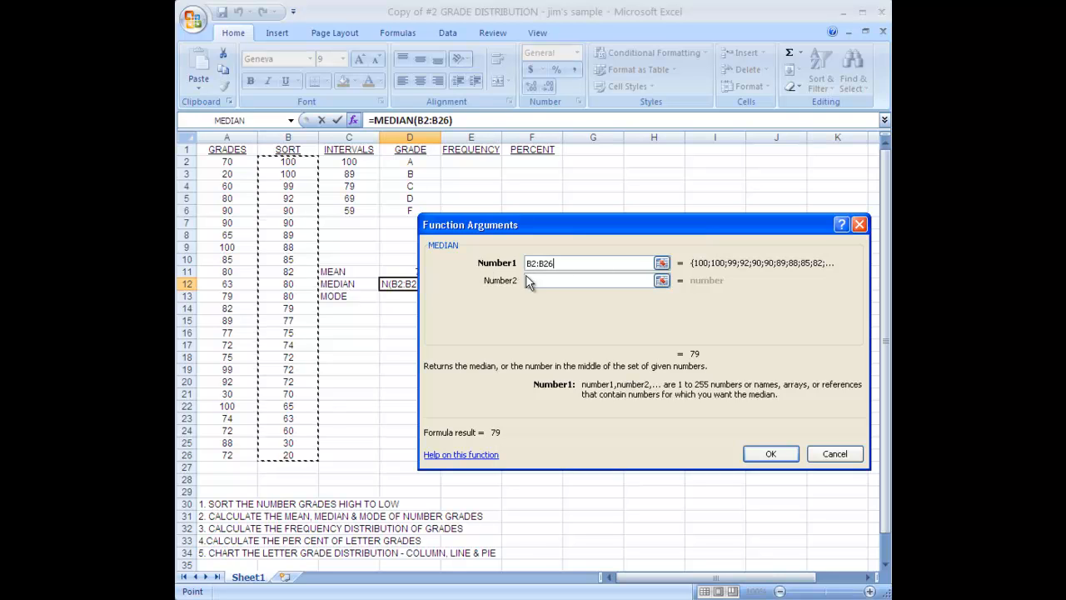
pyautogui.click(771, 455)
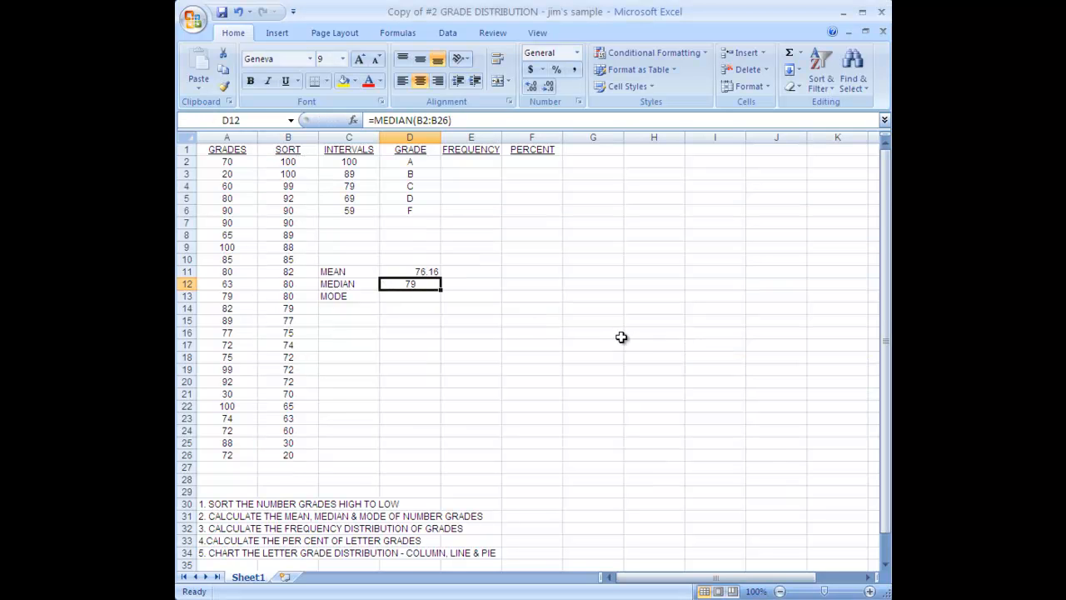
pyautogui.click(411, 296)
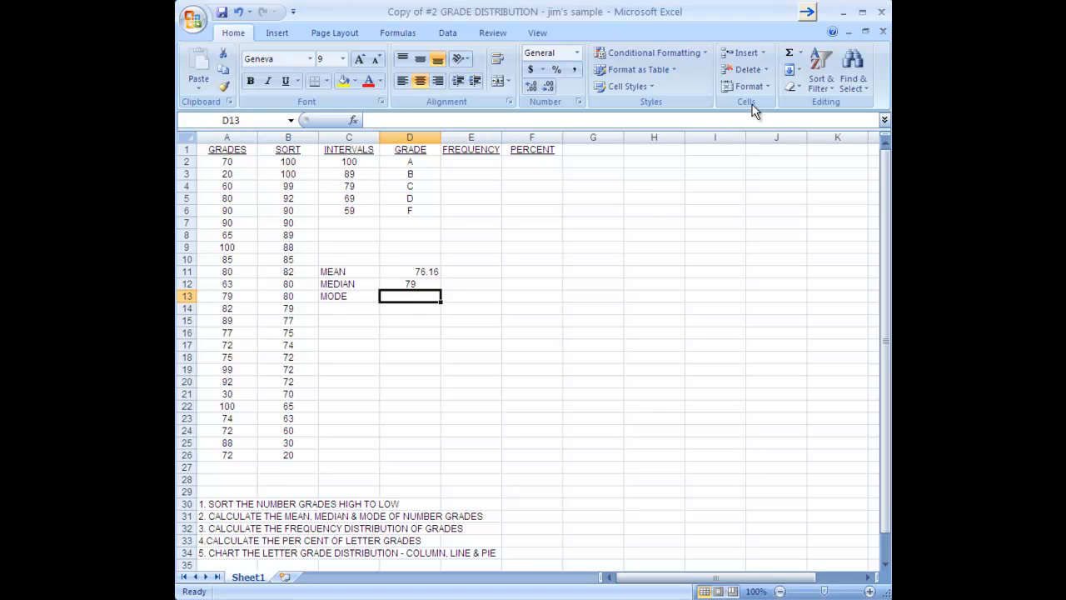
# Insert =MODE(B2:B26) in D13, giving a mode of 72
pyautogui.click(801, 54)
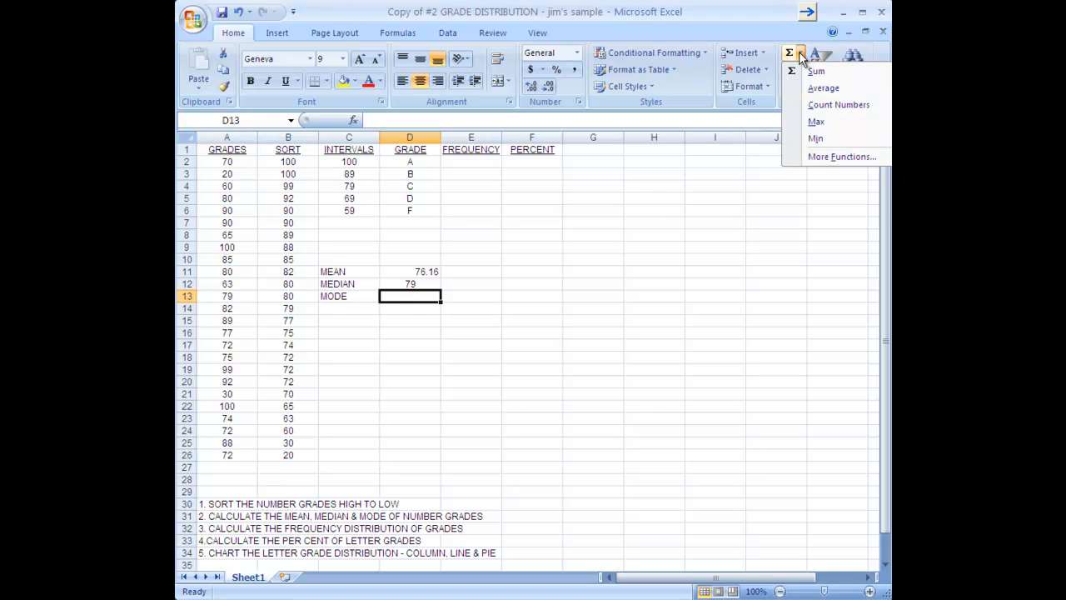
pyautogui.click(825, 156)
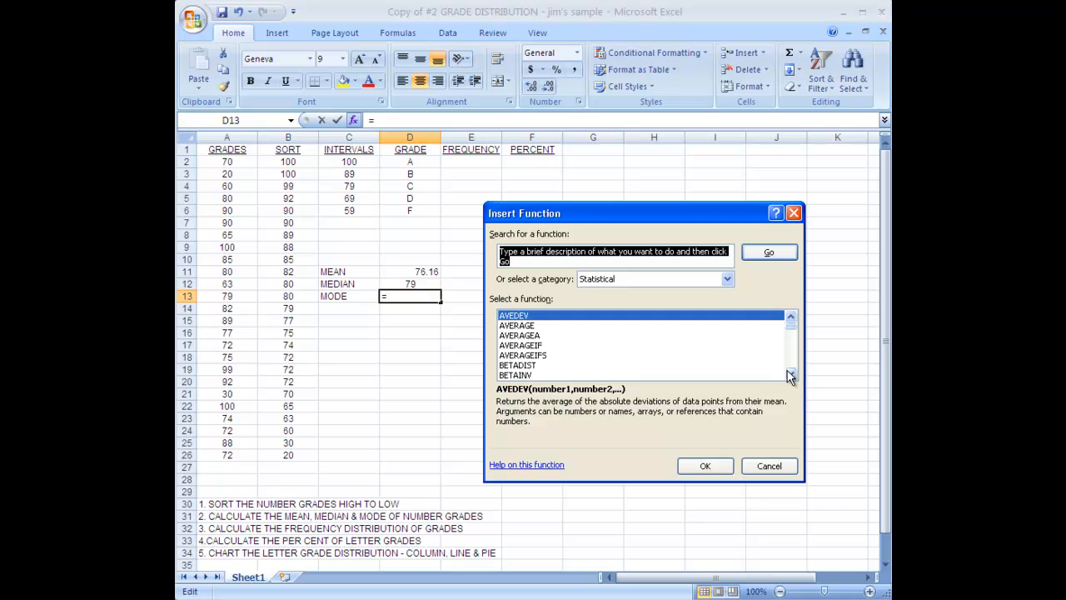
pyautogui.moveTo(790, 374); pyautogui.dragTo(792, 376)
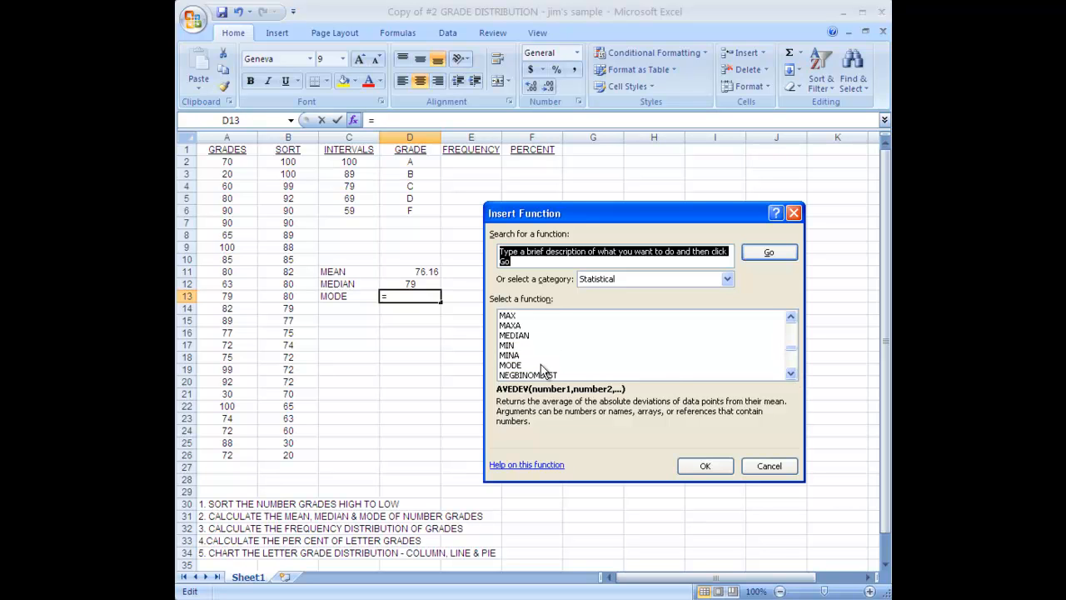
pyautogui.click(512, 365)
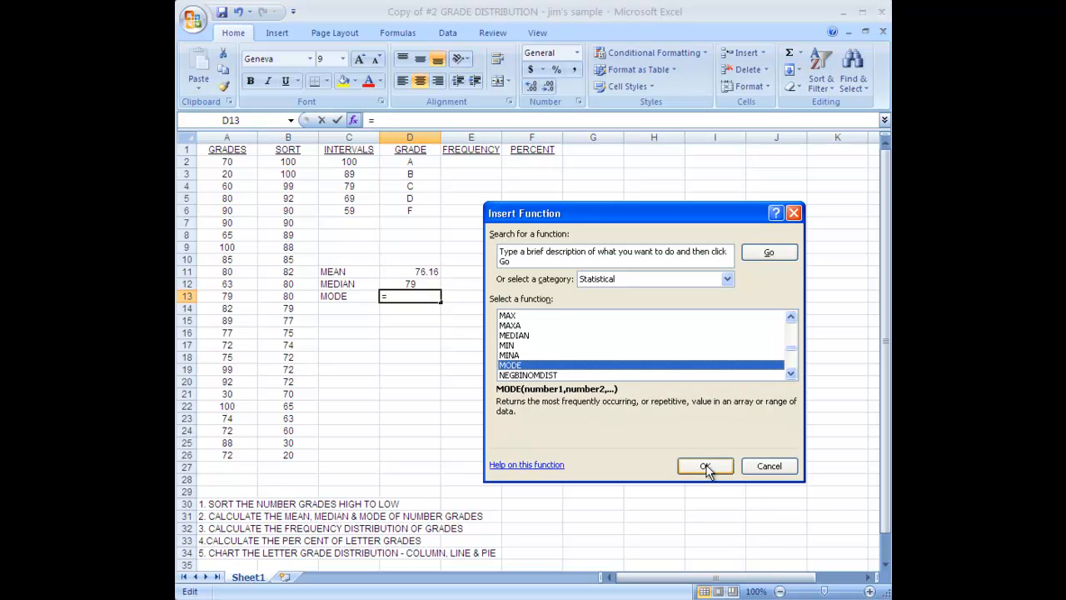
pyautogui.click(704, 466)
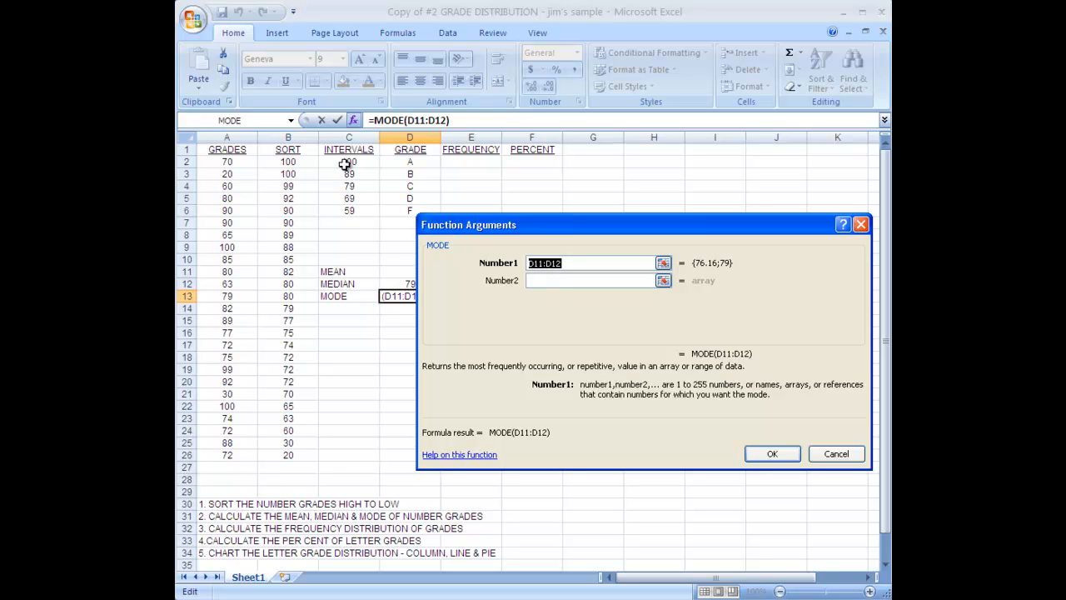
pyautogui.moveTo(289, 162); pyautogui.dragTo(288, 451)
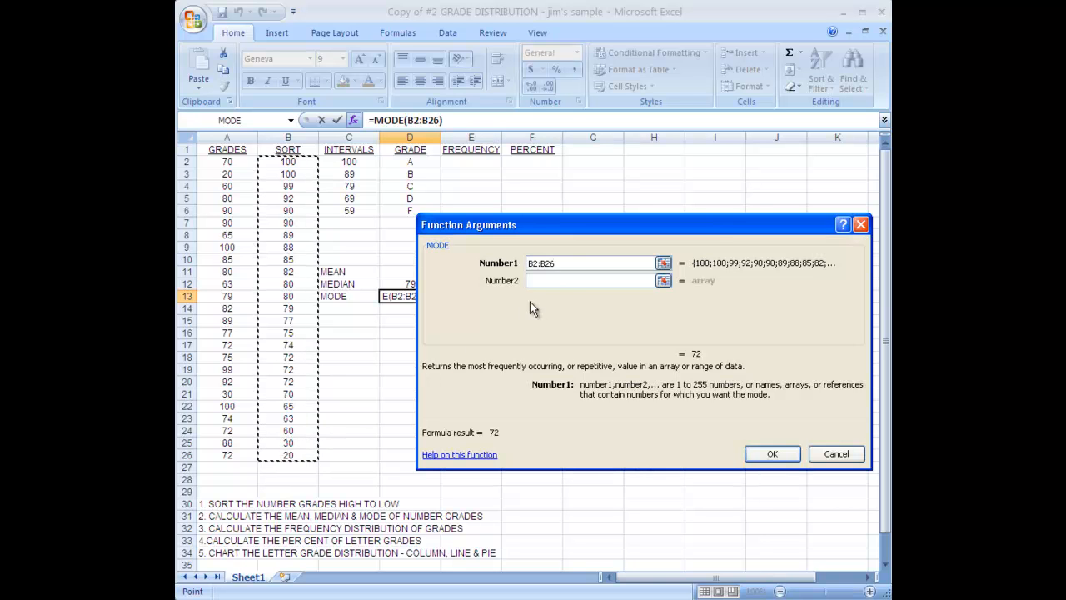
pyautogui.click(777, 455)
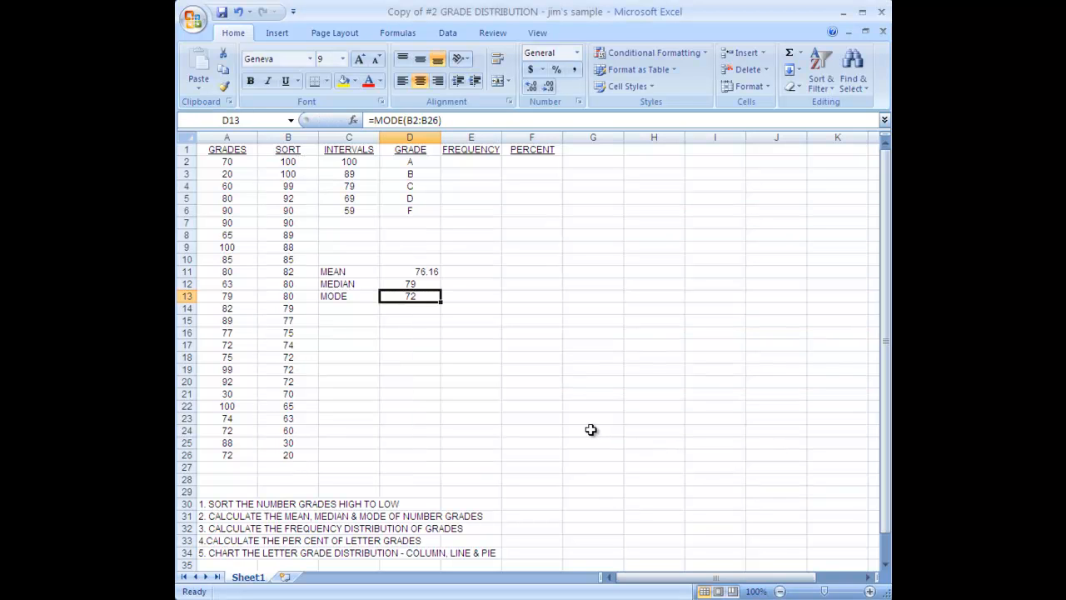
# Centre-align the 76.16 mean value in cell D11
pyautogui.click(410, 273)
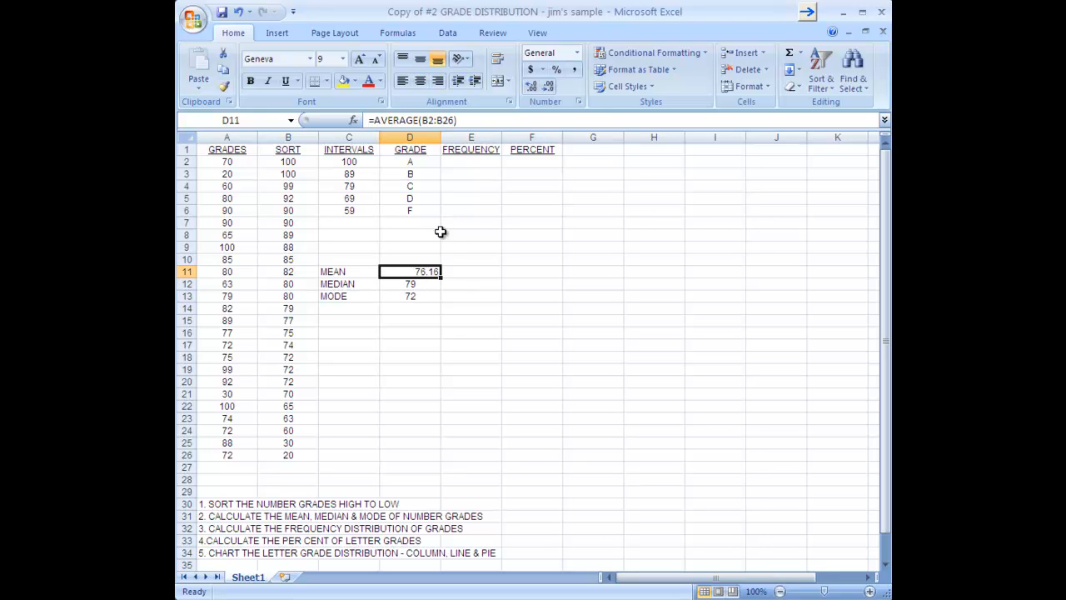
pyautogui.click(419, 81)
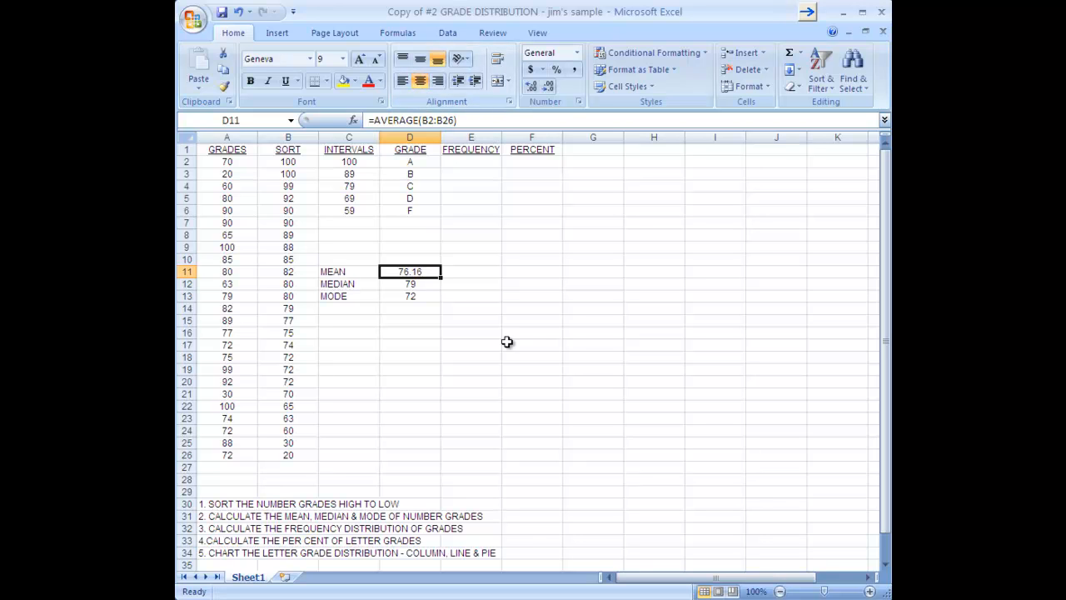
pyautogui.click(424, 411)
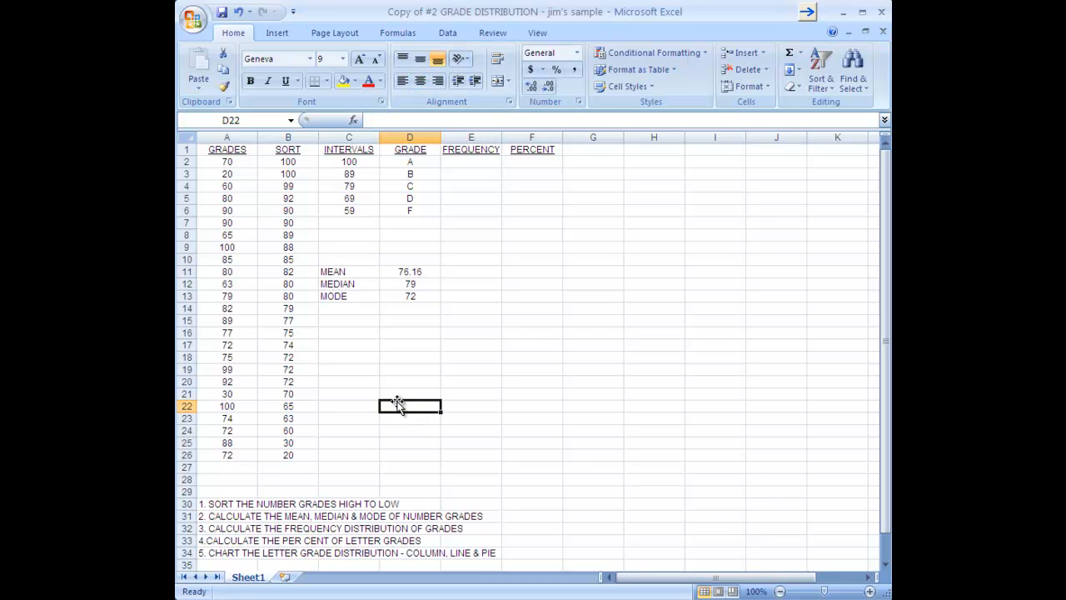
pyautogui.click(473, 161)
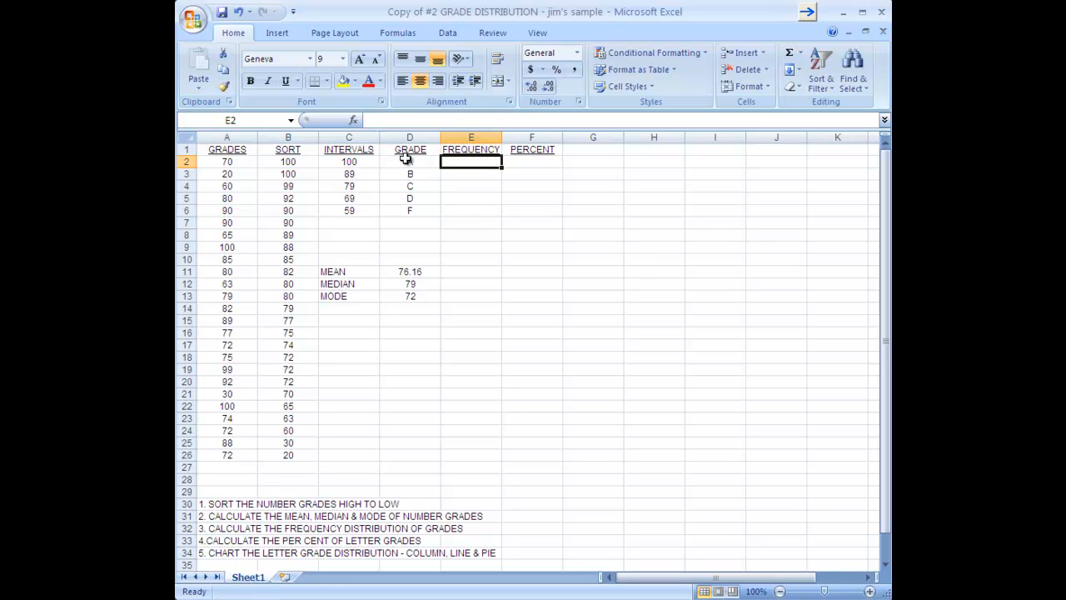
# Choose FREQUENCY from the All category of Insert Function for cell E2
pyautogui.click(353, 122)
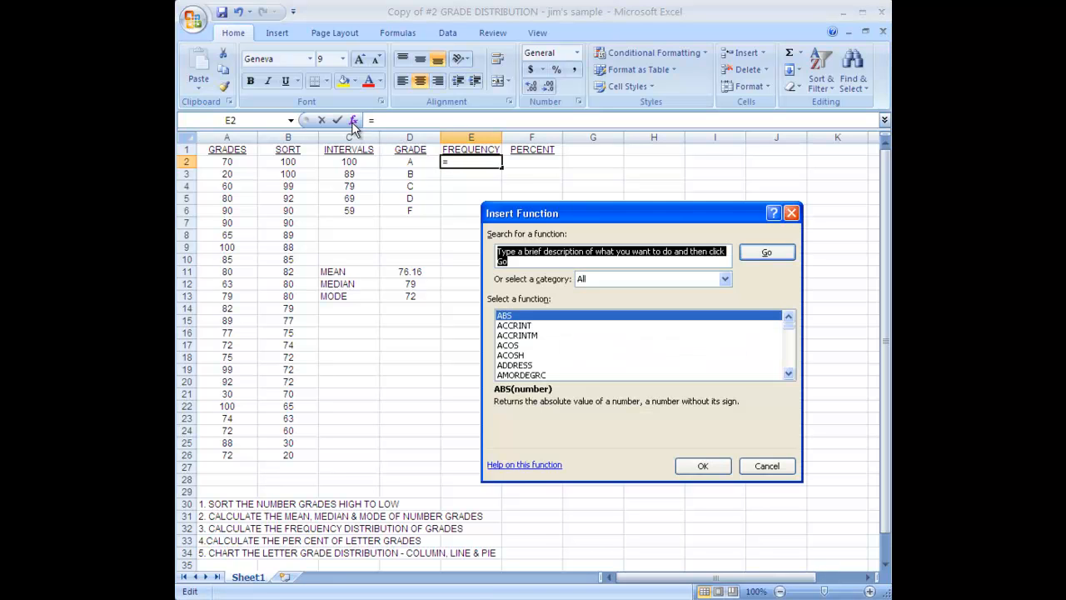
pyautogui.click(725, 279)
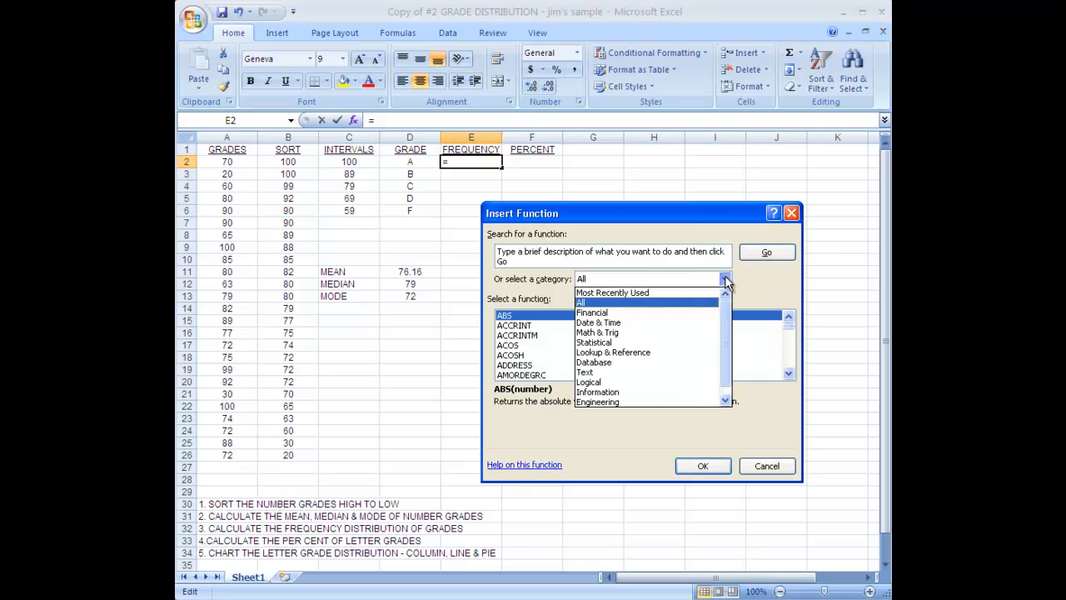
pyautogui.click(679, 342)
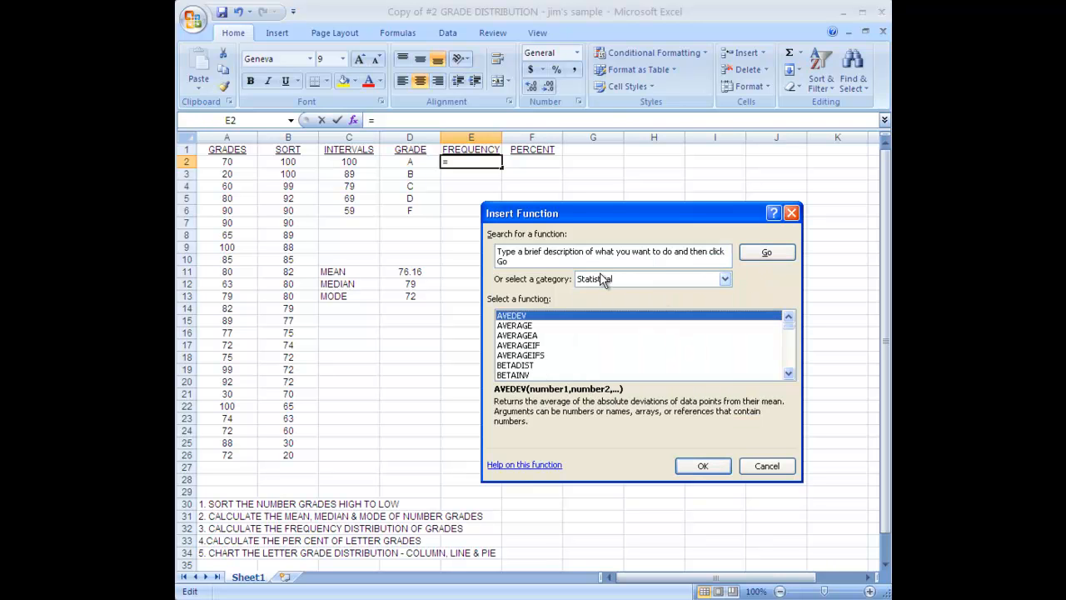
pyautogui.click(726, 279)
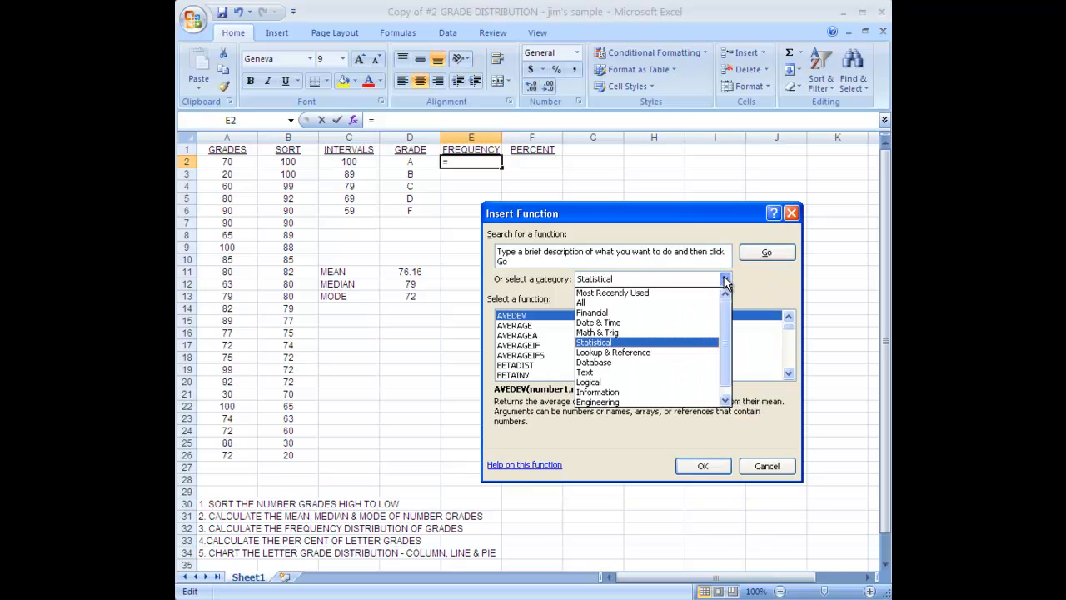
pyautogui.click(605, 303)
pyautogui.click(789, 340)
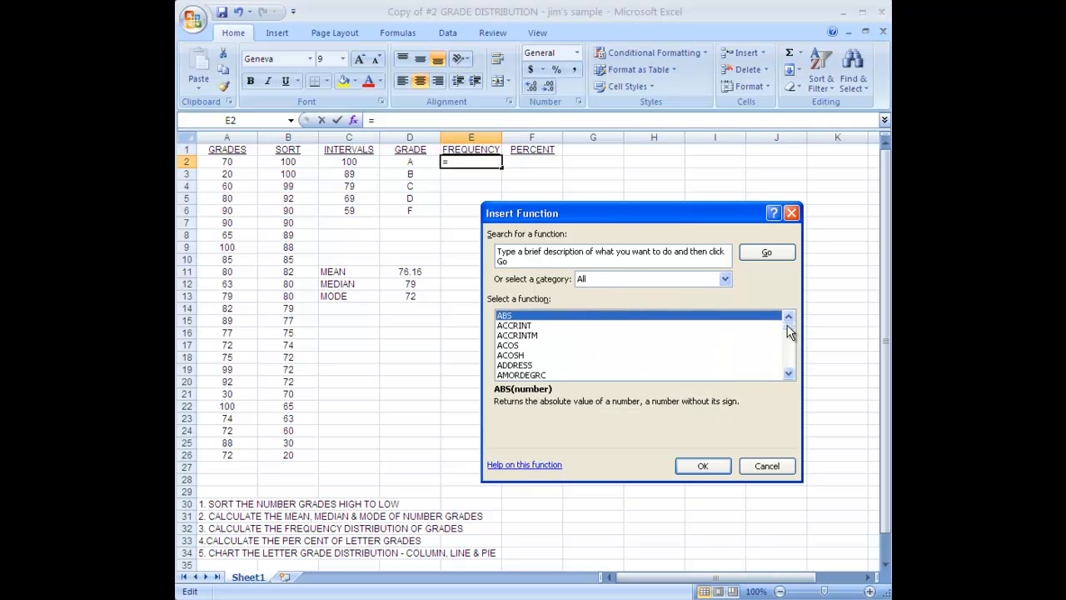
pyautogui.moveTo(789, 341); pyautogui.dragTo(790, 345)
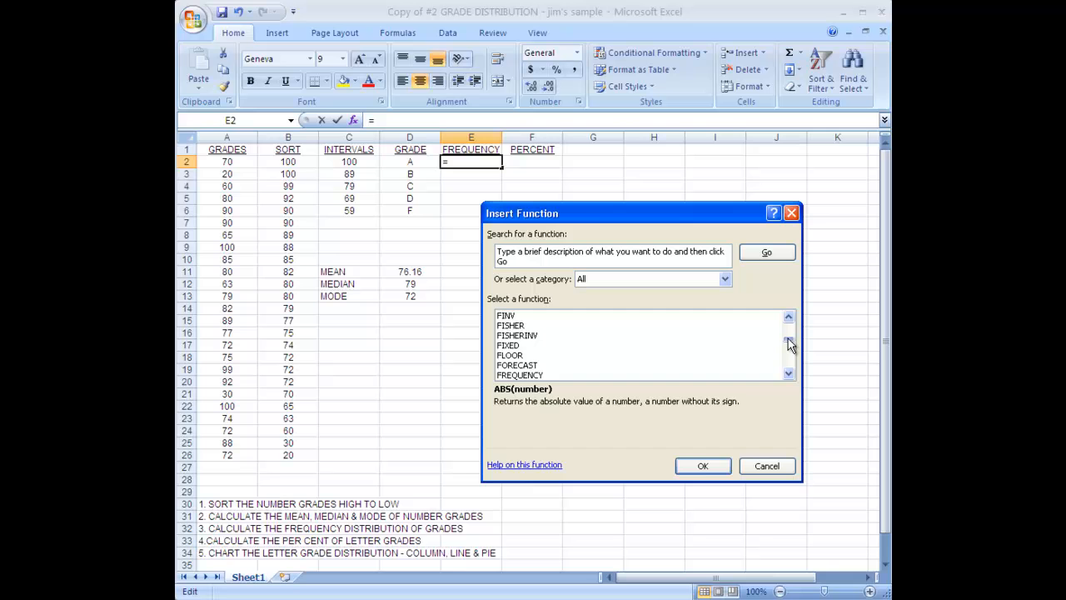
pyautogui.click(532, 377)
pyautogui.click(715, 468)
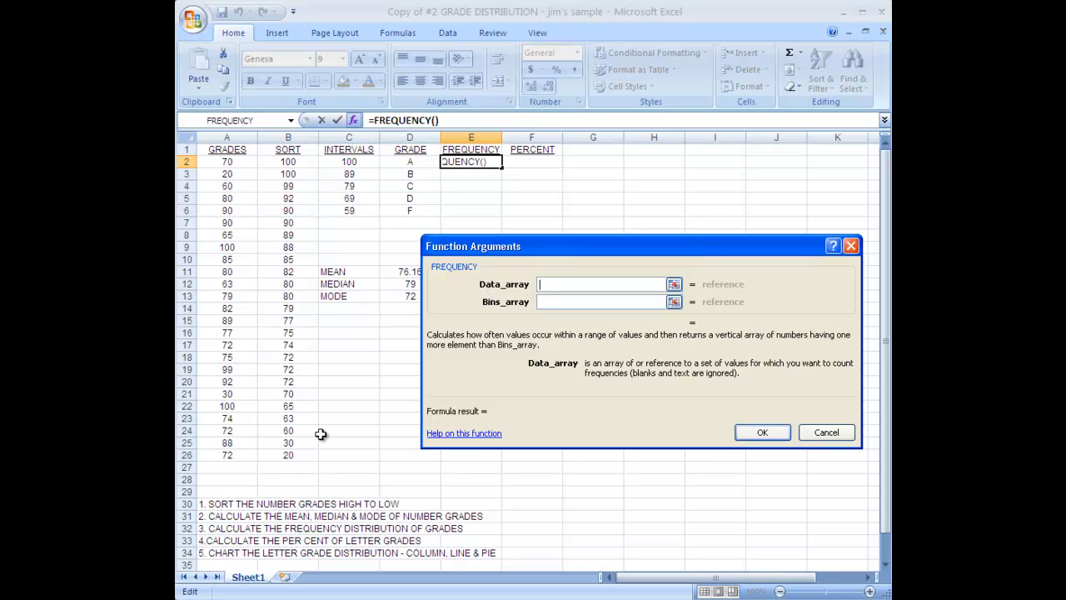
# Set FREQUENCY's data to B2:B26 and bins to C2:C6, giving 6 in E2
pyautogui.moveTo(288, 160); pyautogui.dragTo(294, 455)
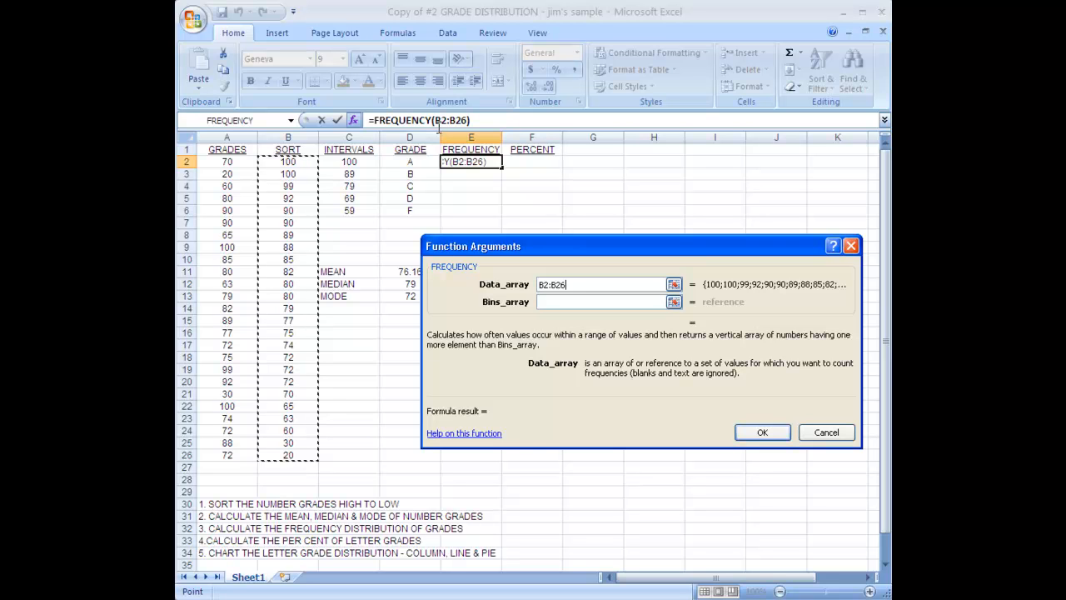
pyautogui.click(546, 302)
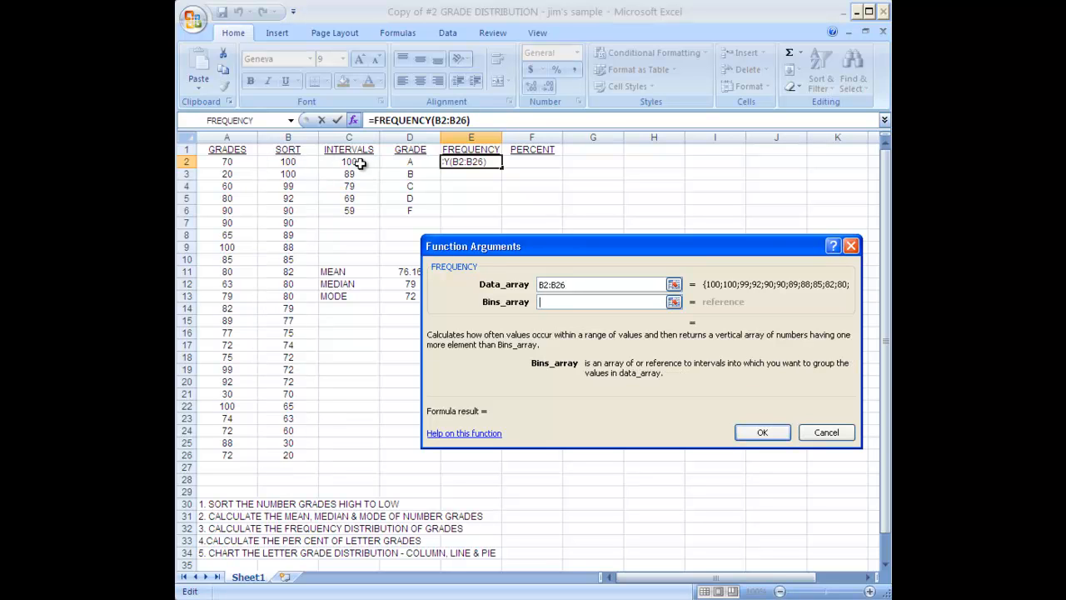
pyautogui.moveTo(351, 163); pyautogui.dragTo(351, 211)
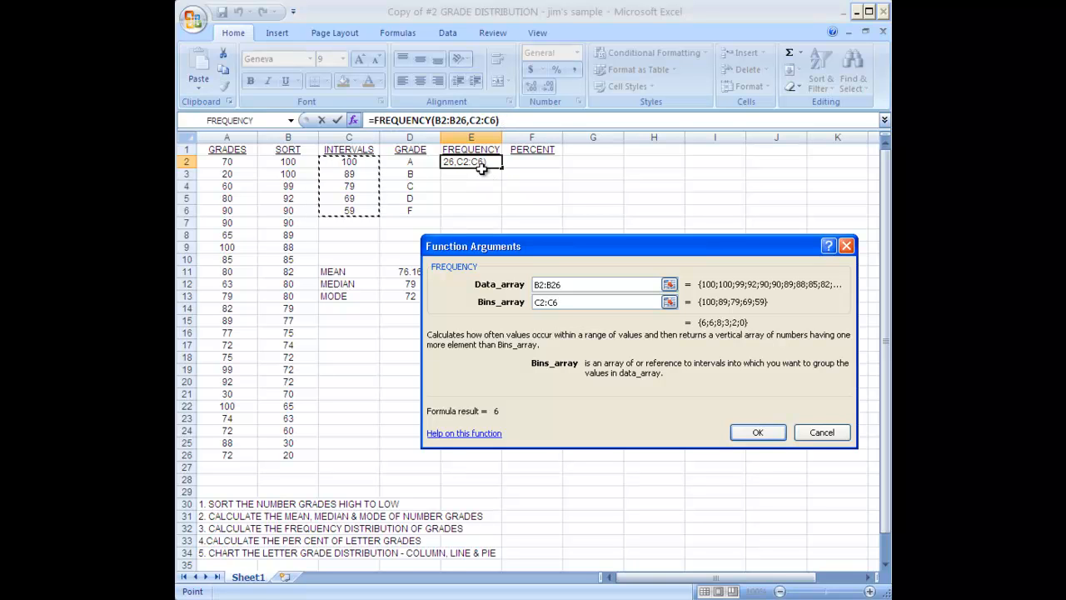
pyautogui.click(758, 434)
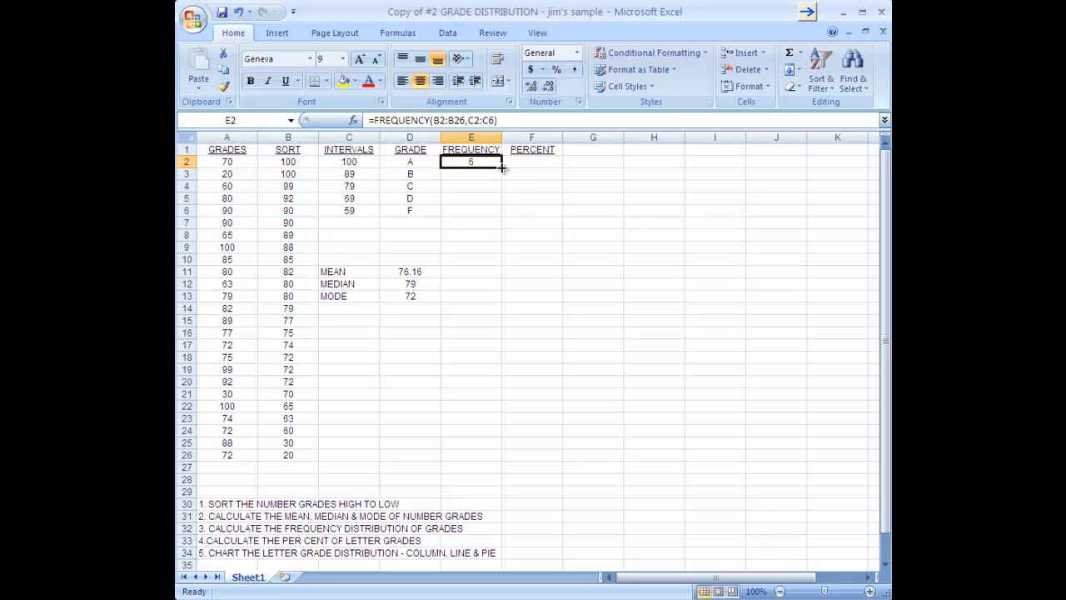
# Fill E2's FREQUENCY formula down to E6, yielding counts 6, 6, 8, 3, 2
pyautogui.moveTo(502, 168); pyautogui.dragTo(496, 215)
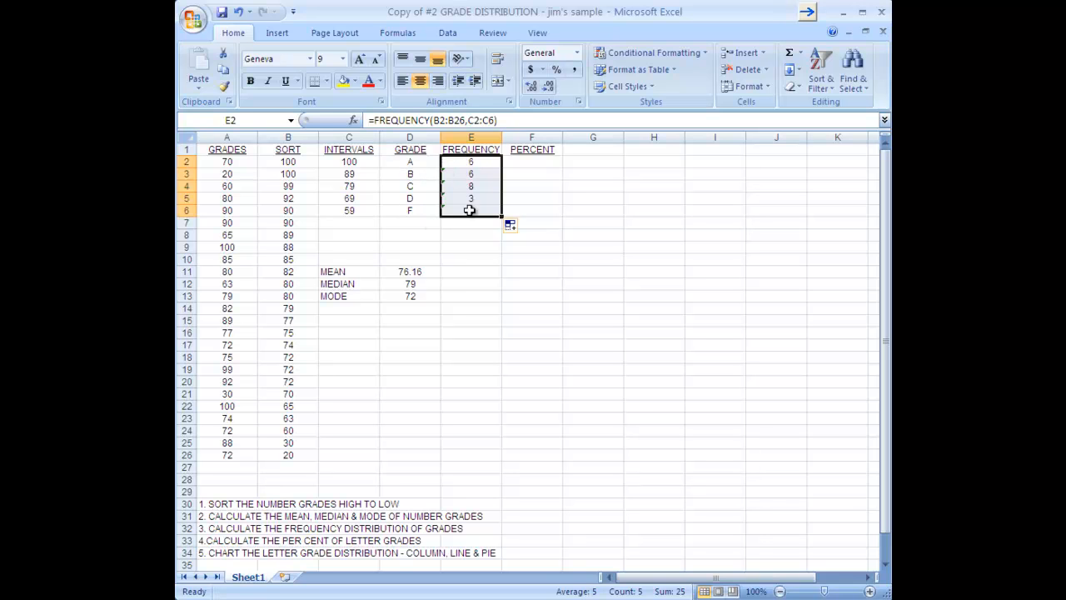
pyautogui.click(532, 259)
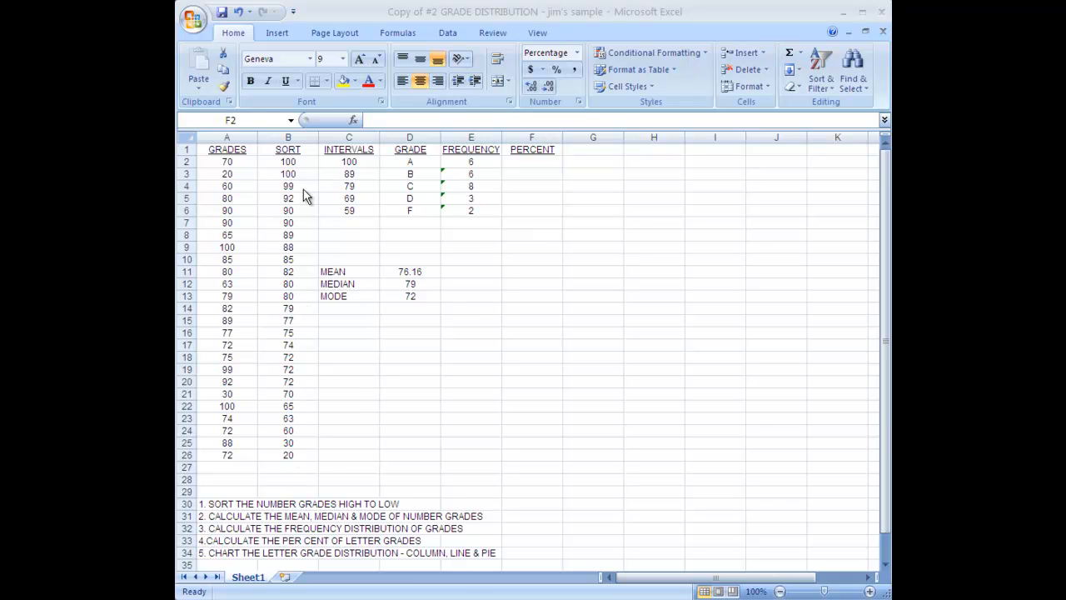
# Enter =E2/25 in F2 so the A grades show as 24% of the 25 grades
pyautogui.click(519, 162)
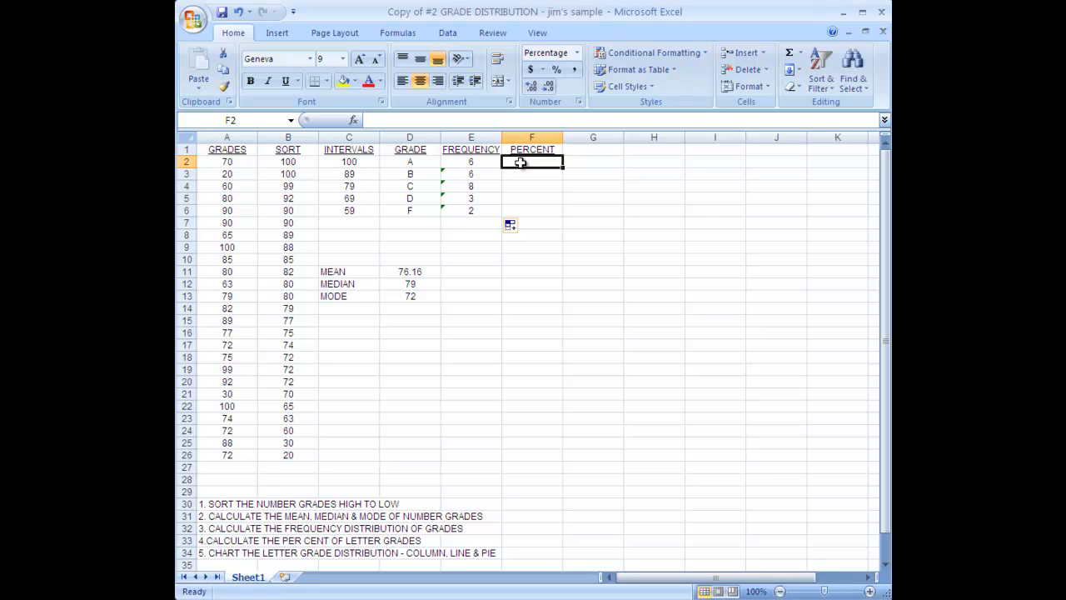
pyautogui.write('=')
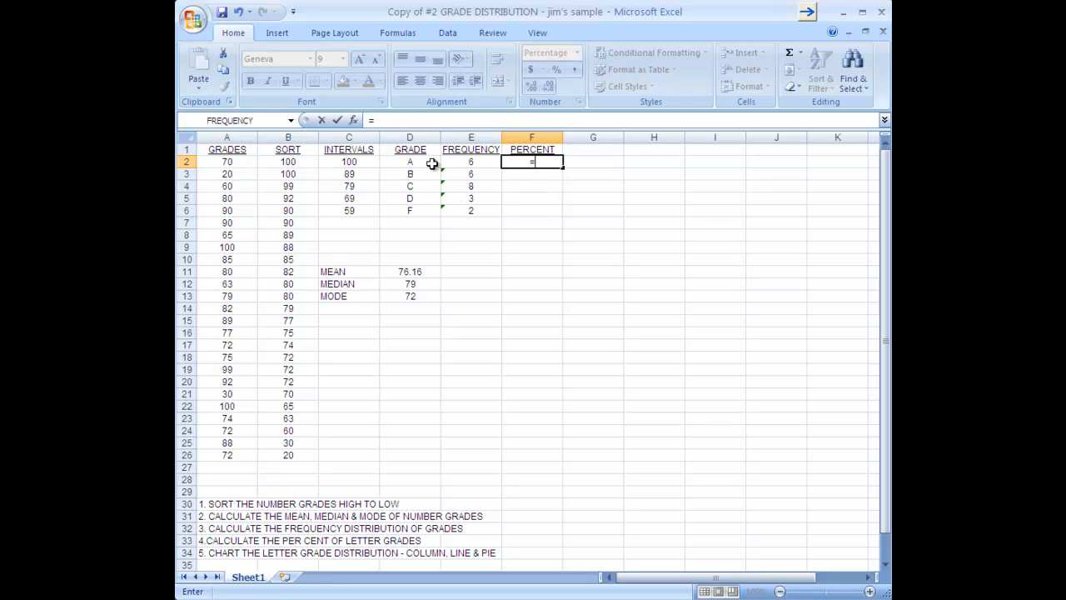
pyautogui.click(471, 163)
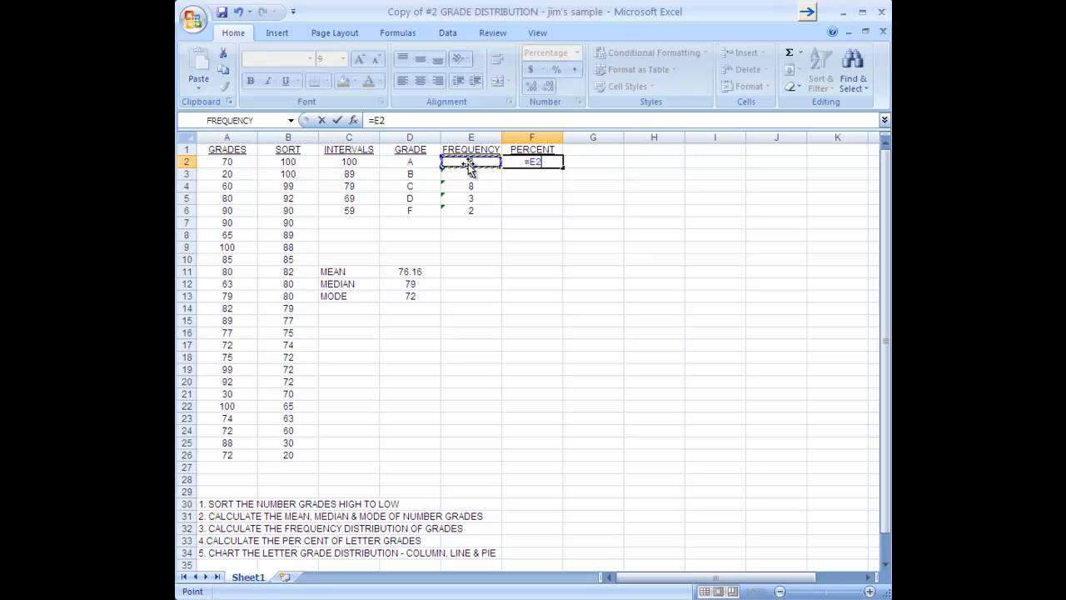
pyautogui.write('/25')
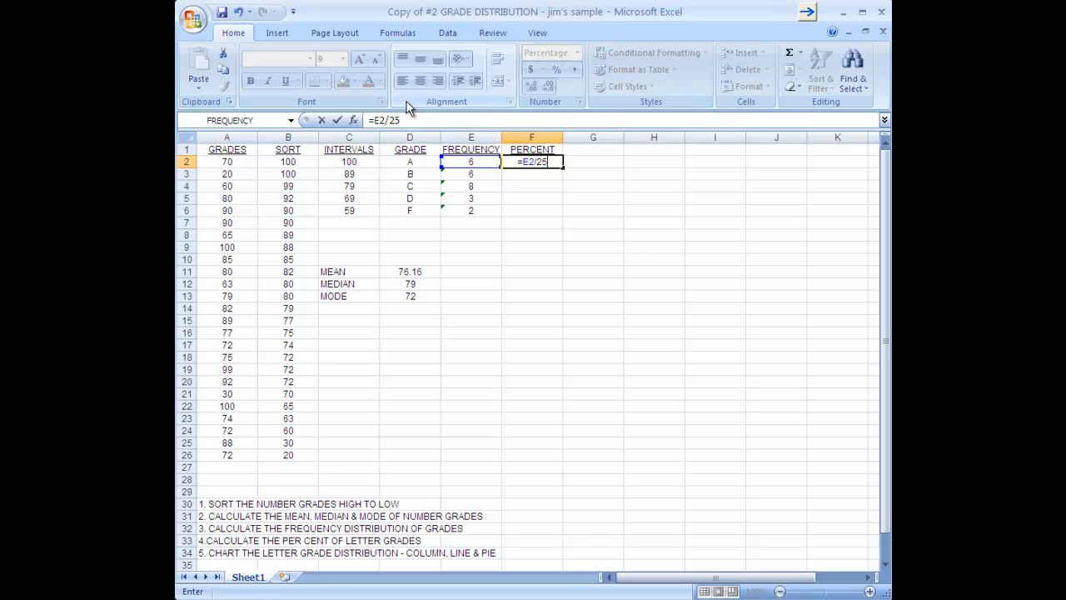
pyautogui.press('Return')
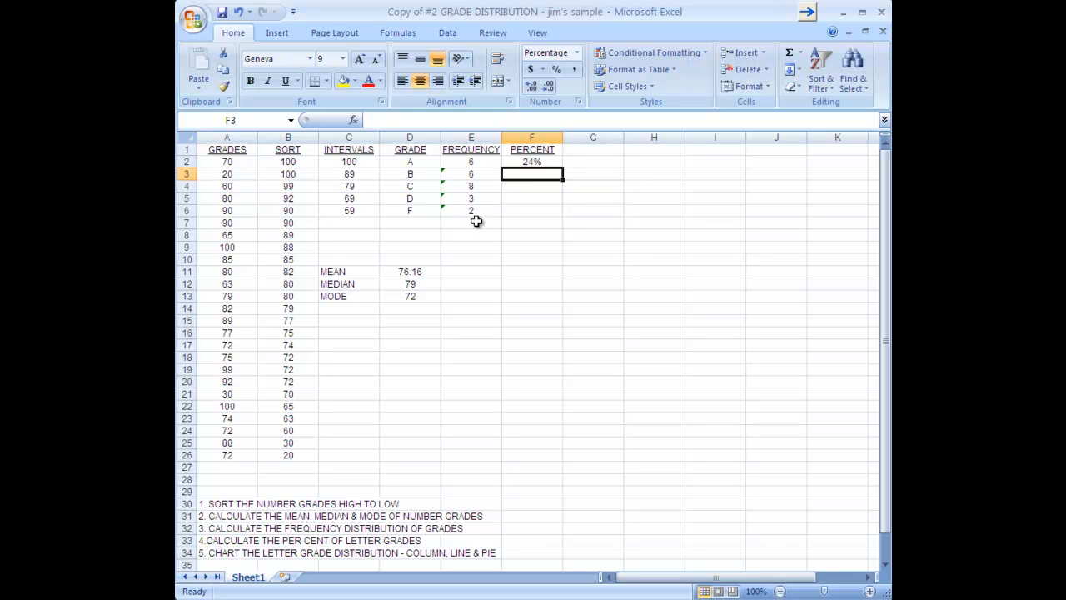
# Copy the F2 percent formula down through F6, giving 24%, 24%, 32%, 12% and 8%
pyautogui.click(548, 161)
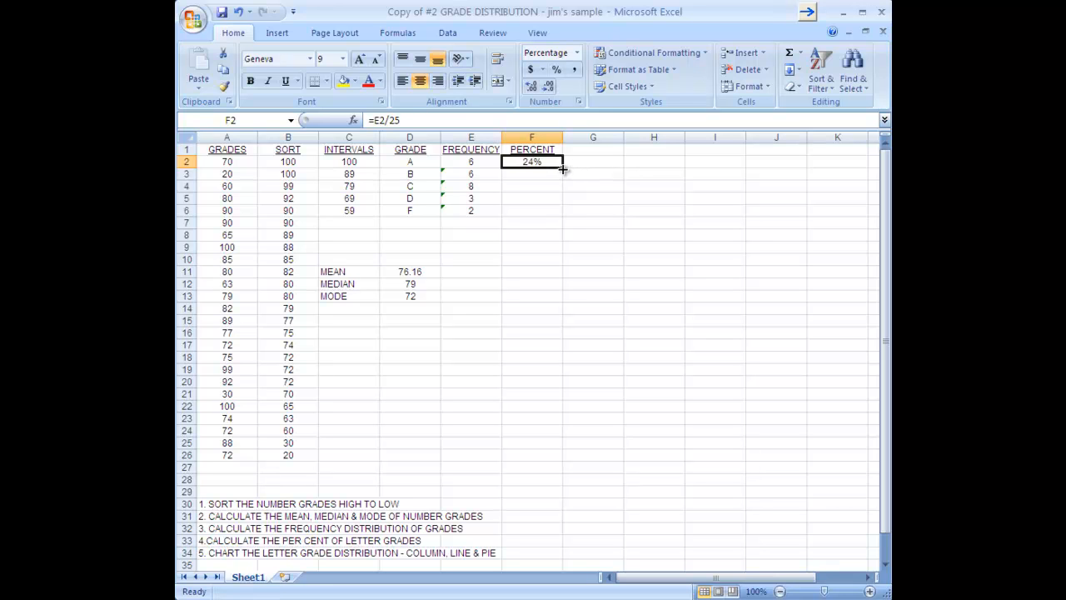
pyautogui.moveTo(563, 169); pyautogui.dragTo(557, 218)
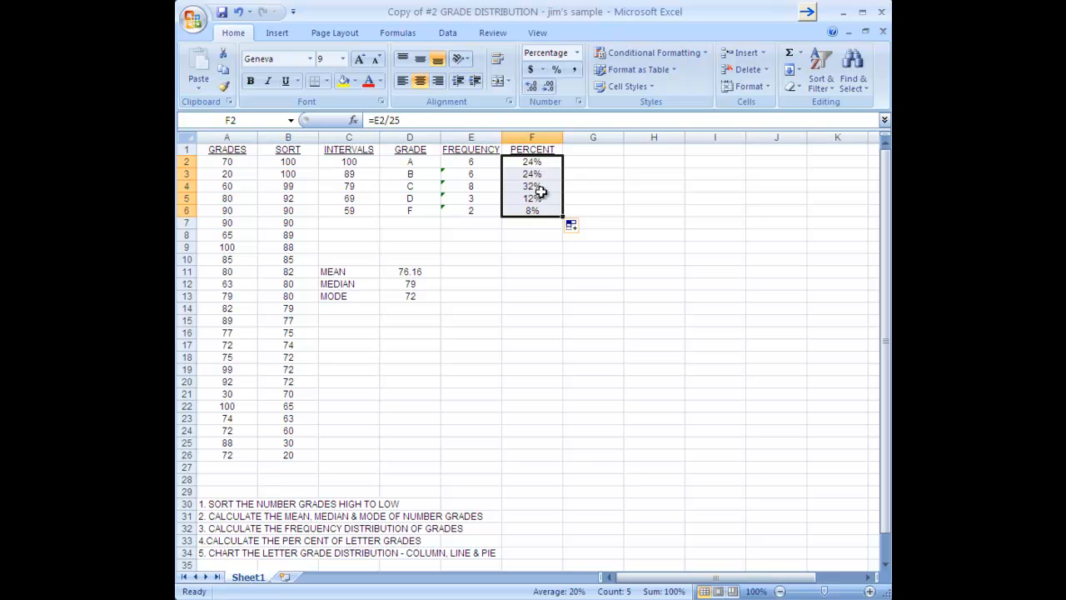